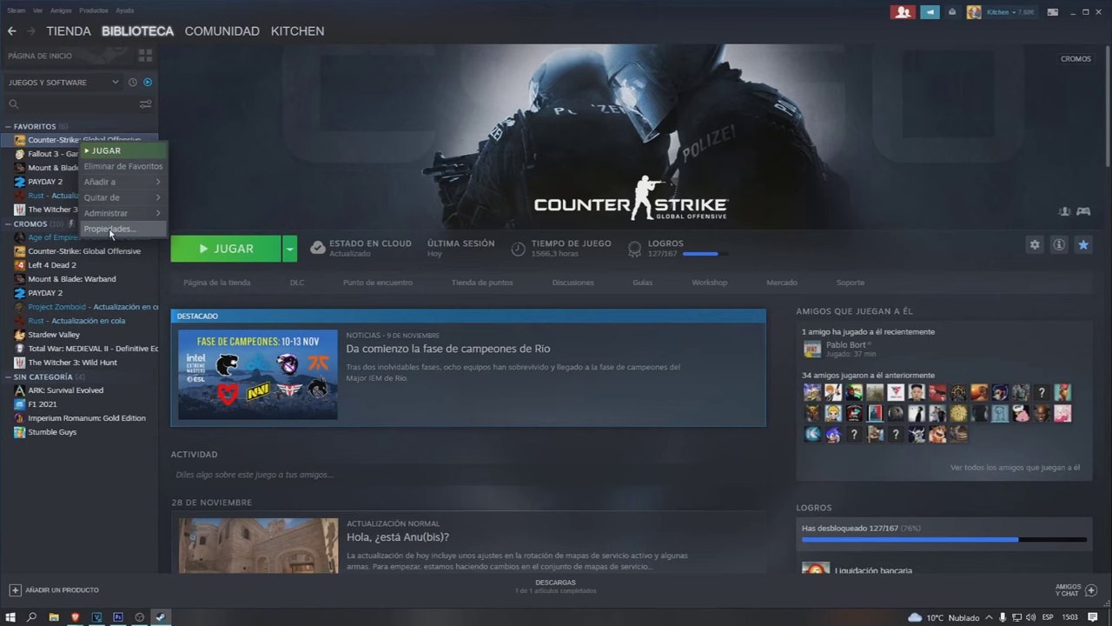
Verify the integrity of Counter-Strike: Global Offensive's local game files, and minimize the Steam window.
left_click(109, 229)
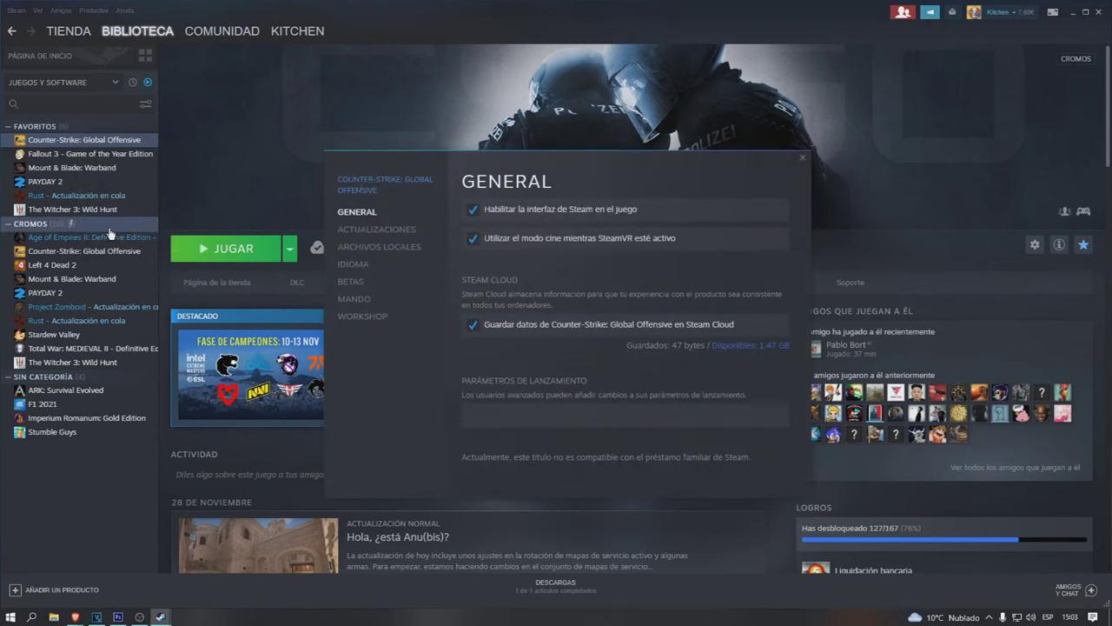
left_click(356, 250)
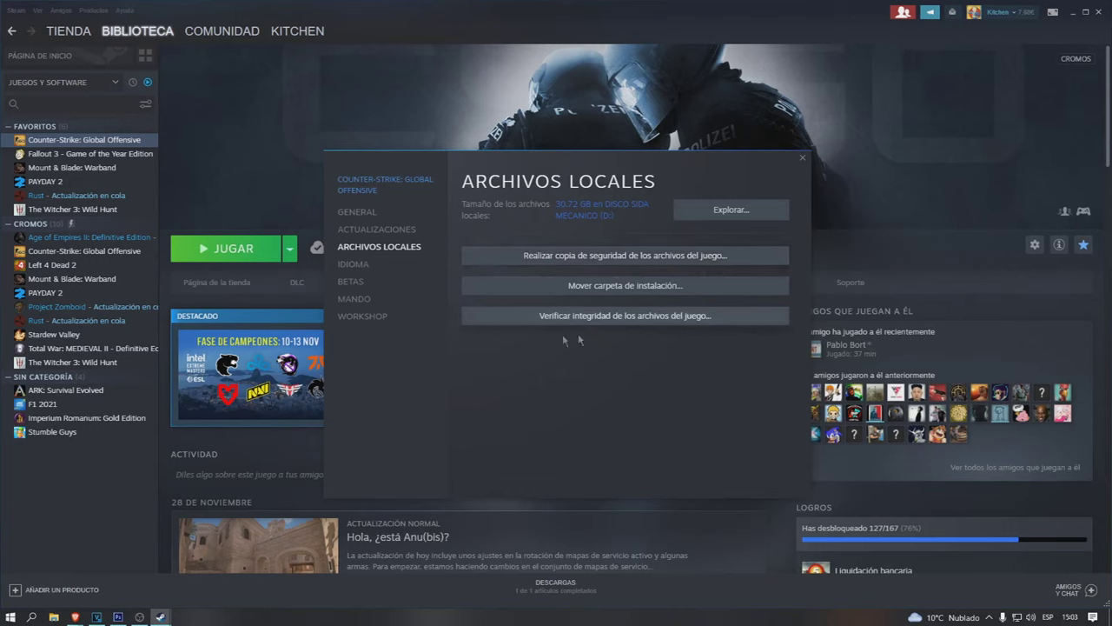
left_click(616, 317)
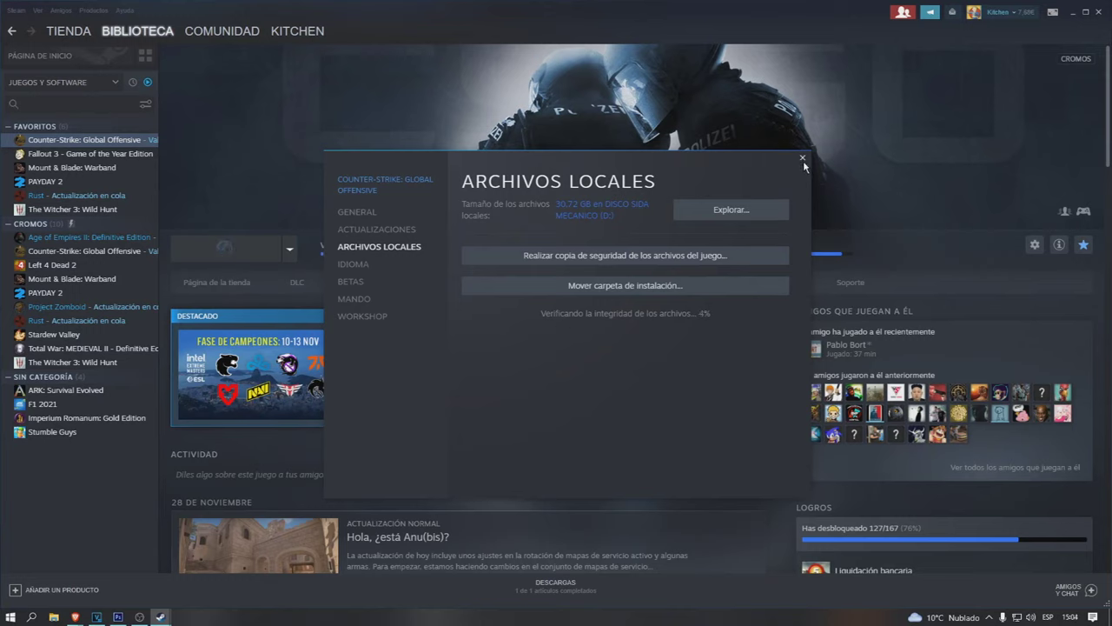
left_click(1073, 11)
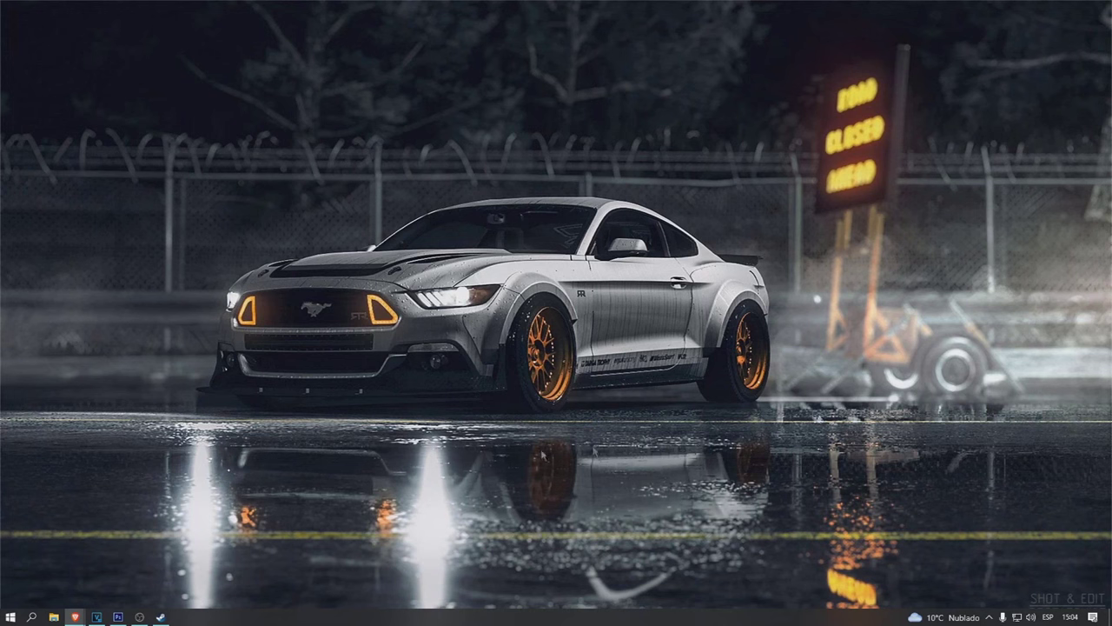
Open Windows Device Manager and enlarge its window near the middle of the desktop.
right_click(9, 615)
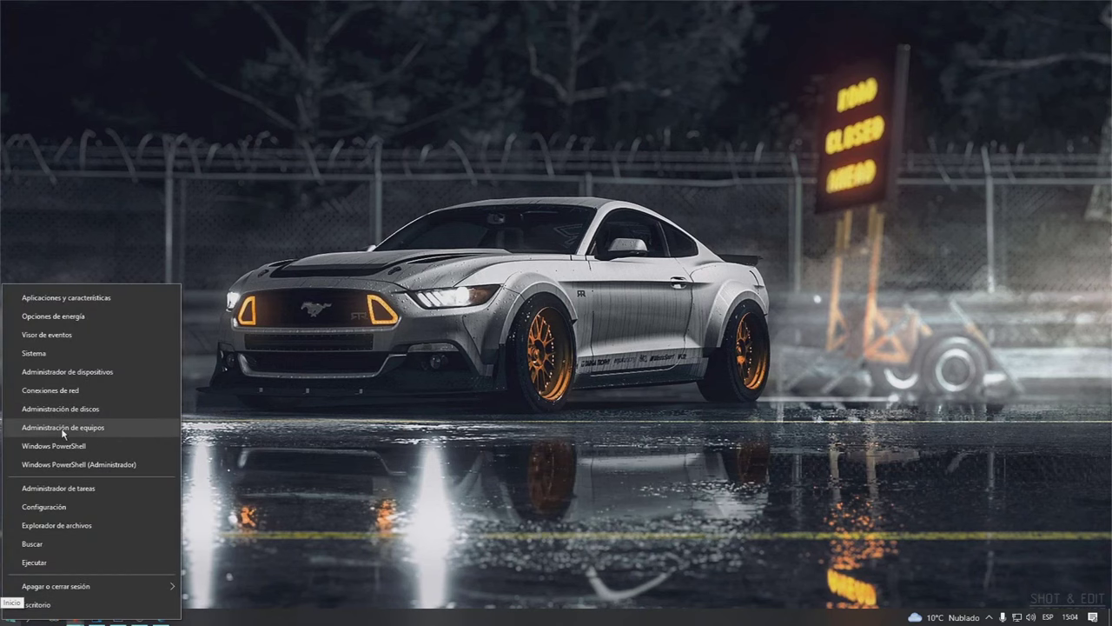
left_click(67, 374)
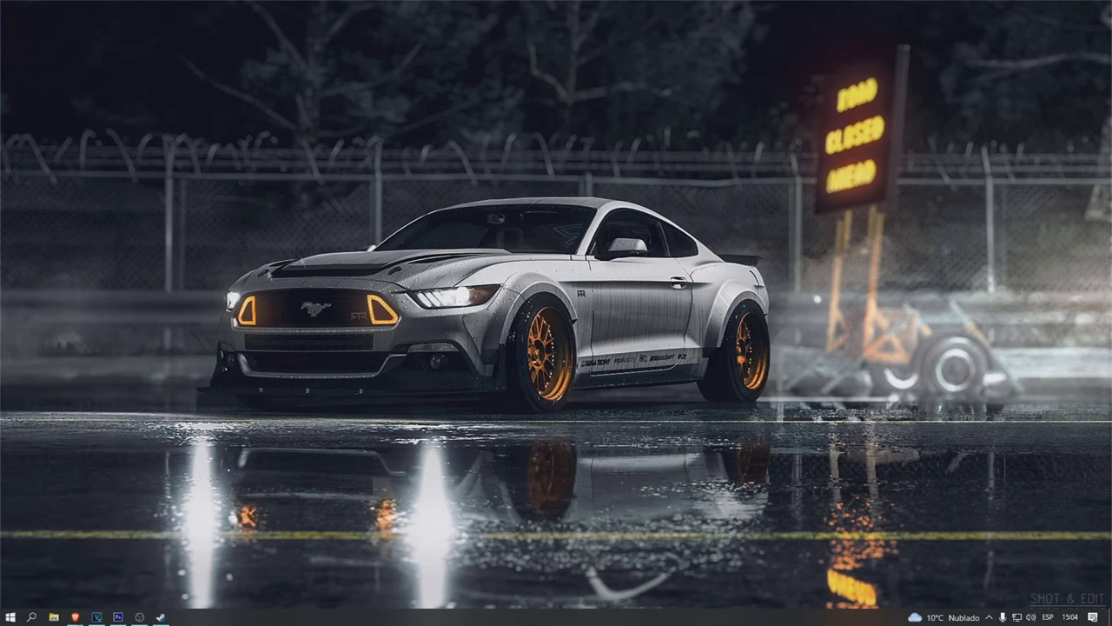
left_click_drag(276, 33, 658, 96)
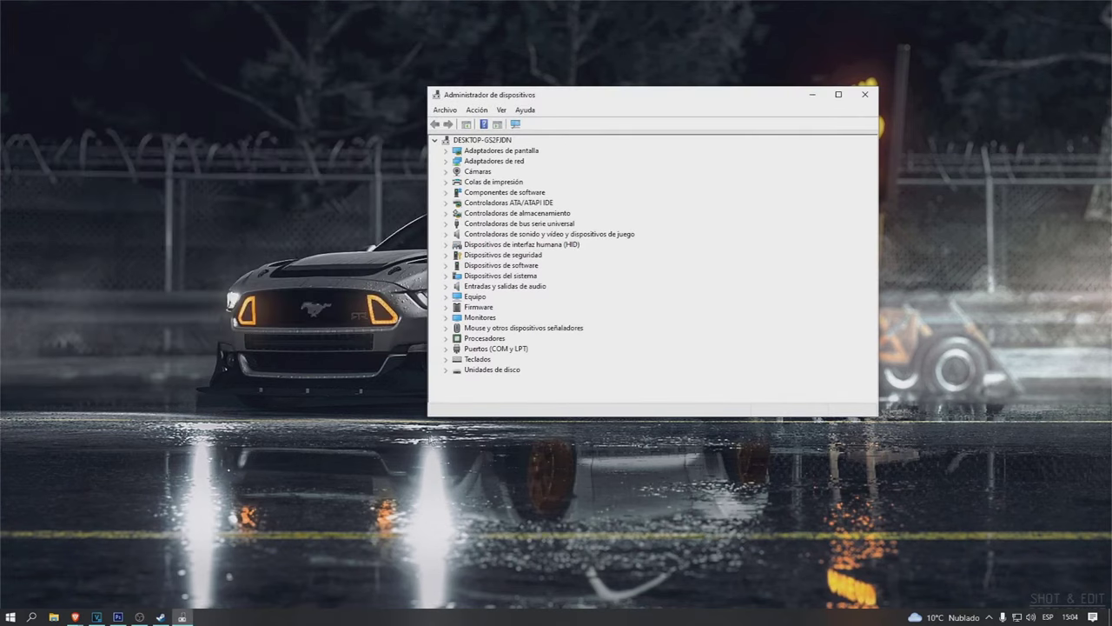
left_click_drag(428, 418, 229, 550)
left_click_drag(467, 99, 544, 92)
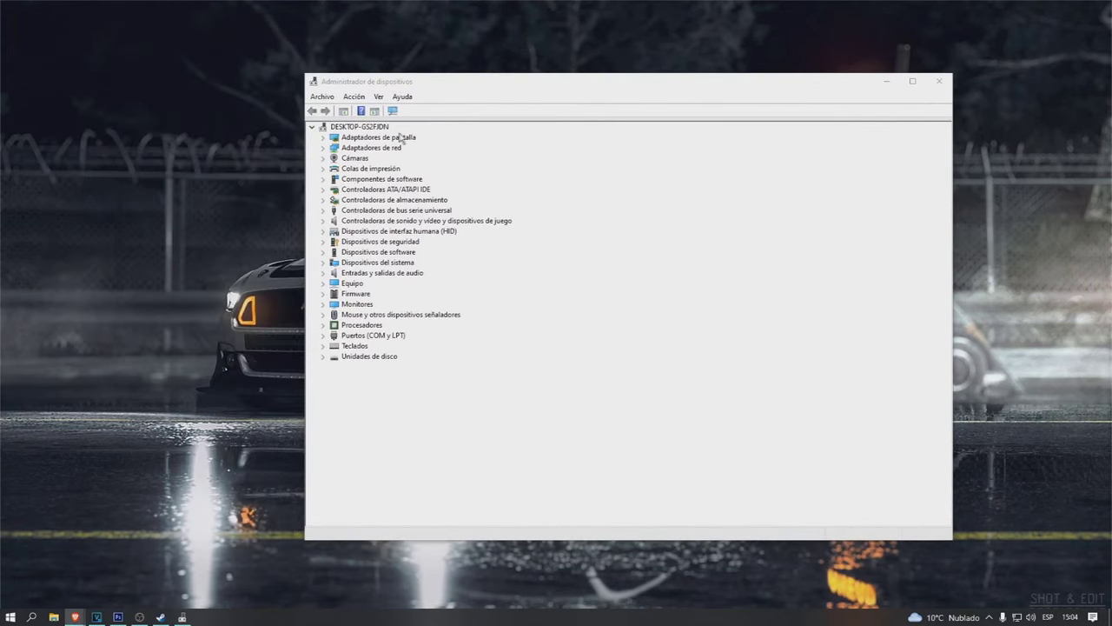
Expand the display adapters and view the driver update option for the NVIDIA GeForce RTX 2060 SUPER without starting it.
double_click(361, 136)
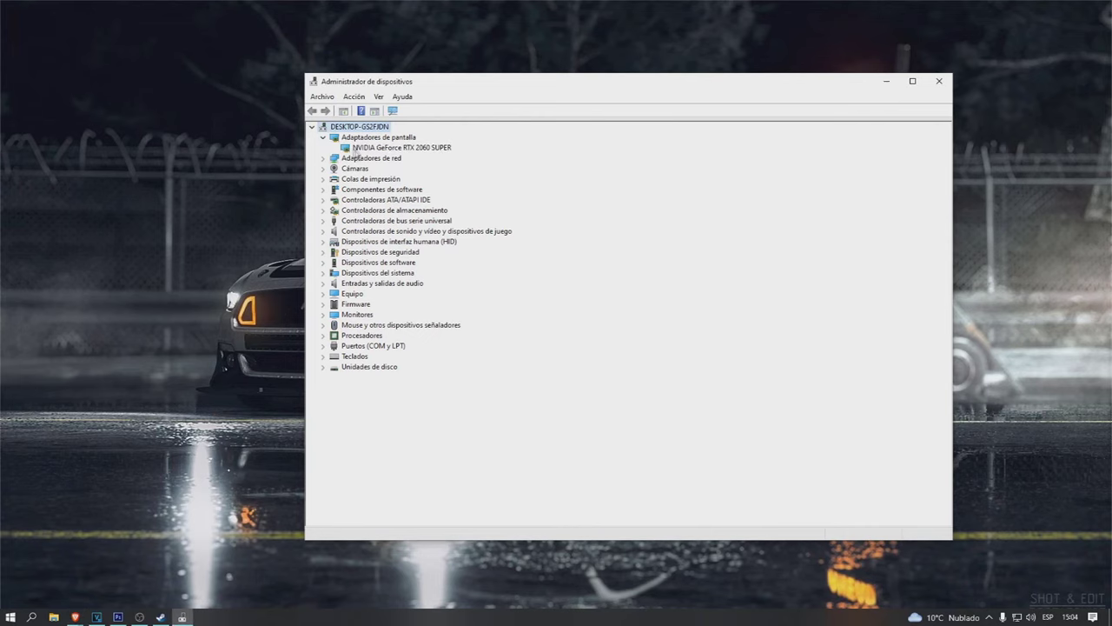
right_click(364, 148)
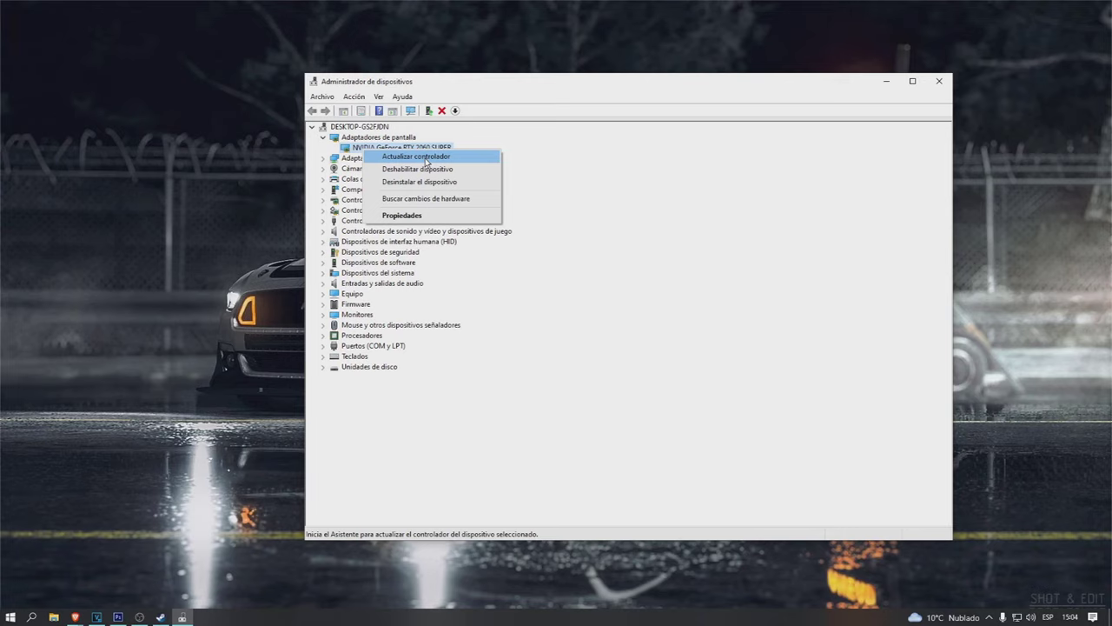
left_click(603, 166)
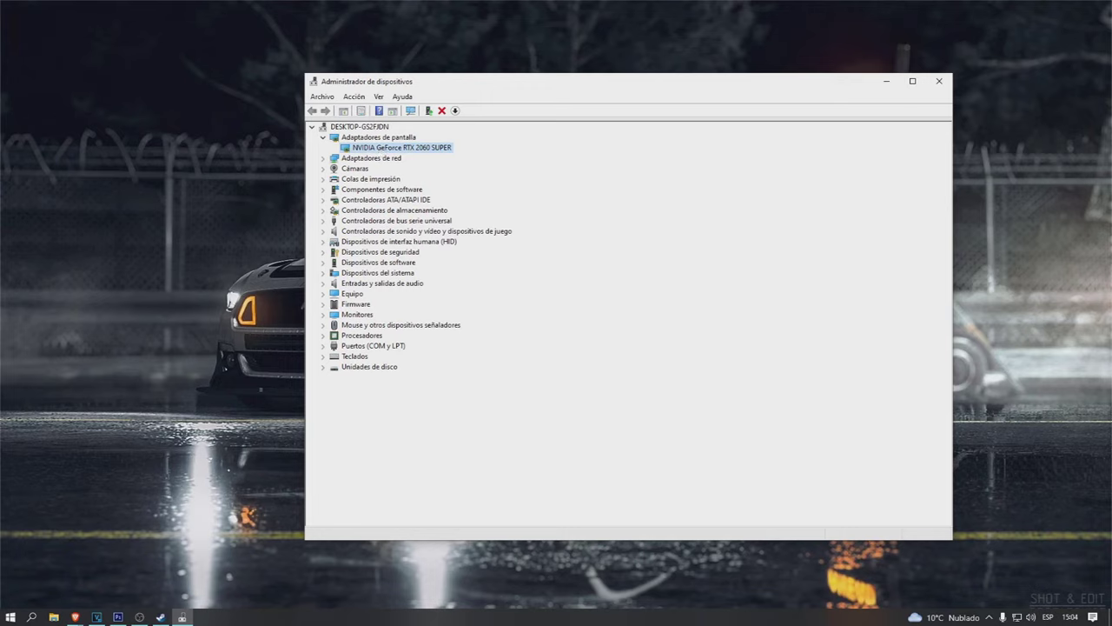
key("alt+Tab")
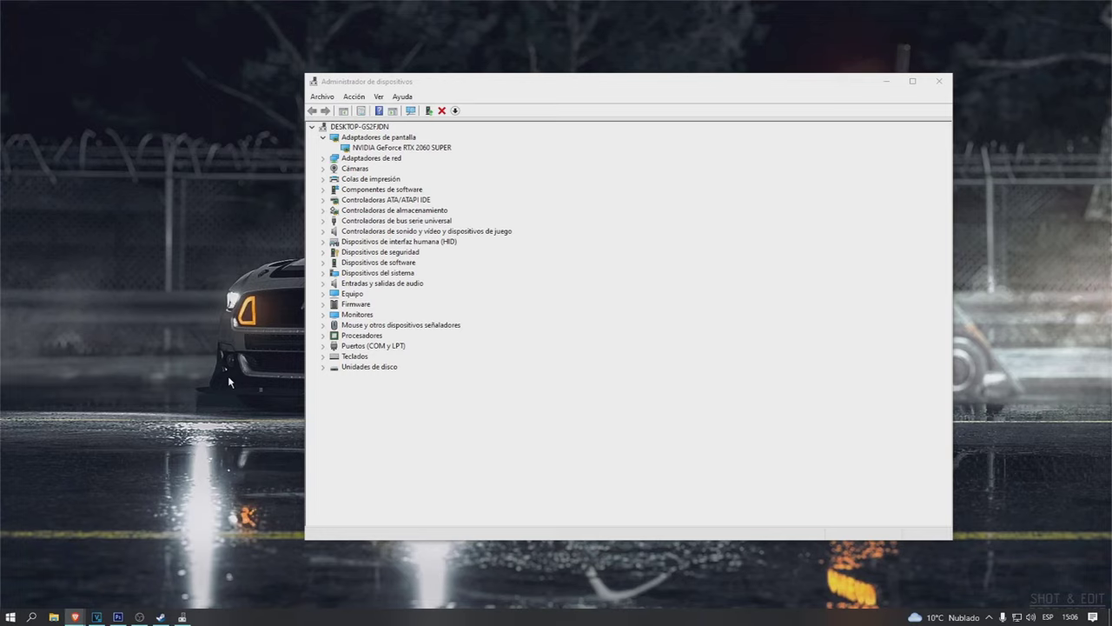
key("super+r")
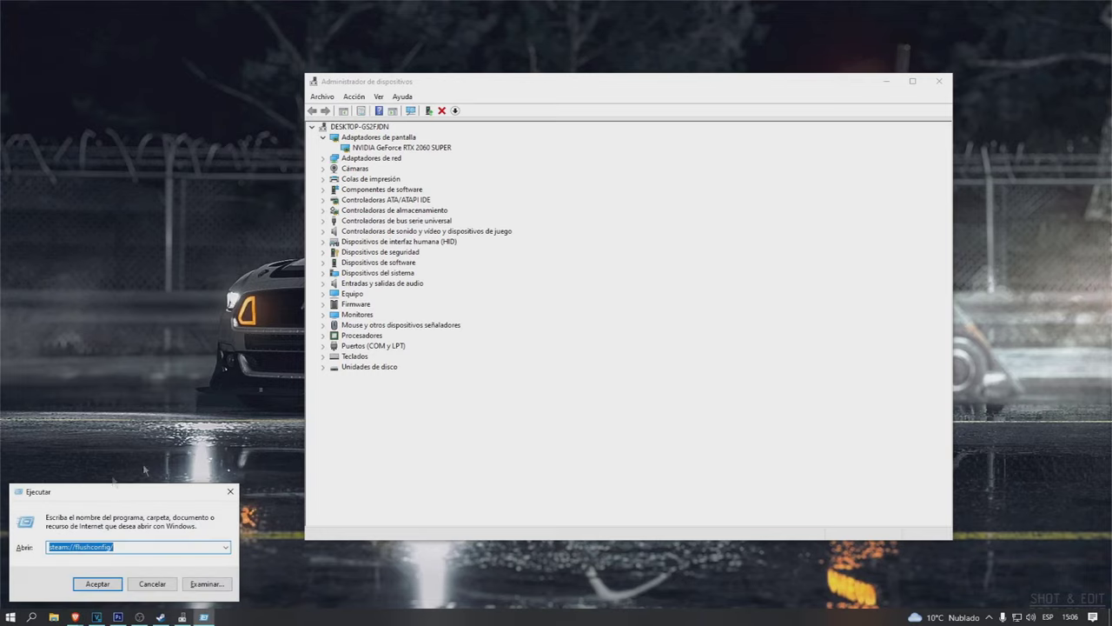
left_click(608, 252)
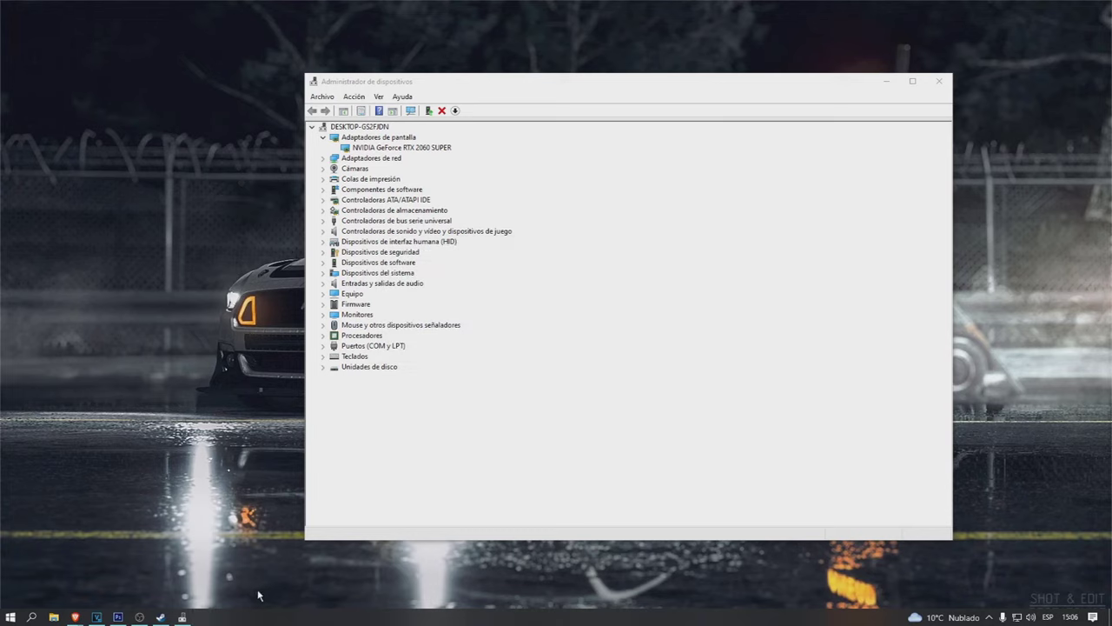
Run steam://flushconfig/ as a new task from Task Manager and accept clearing Steam's download cache.
right_click(262, 617)
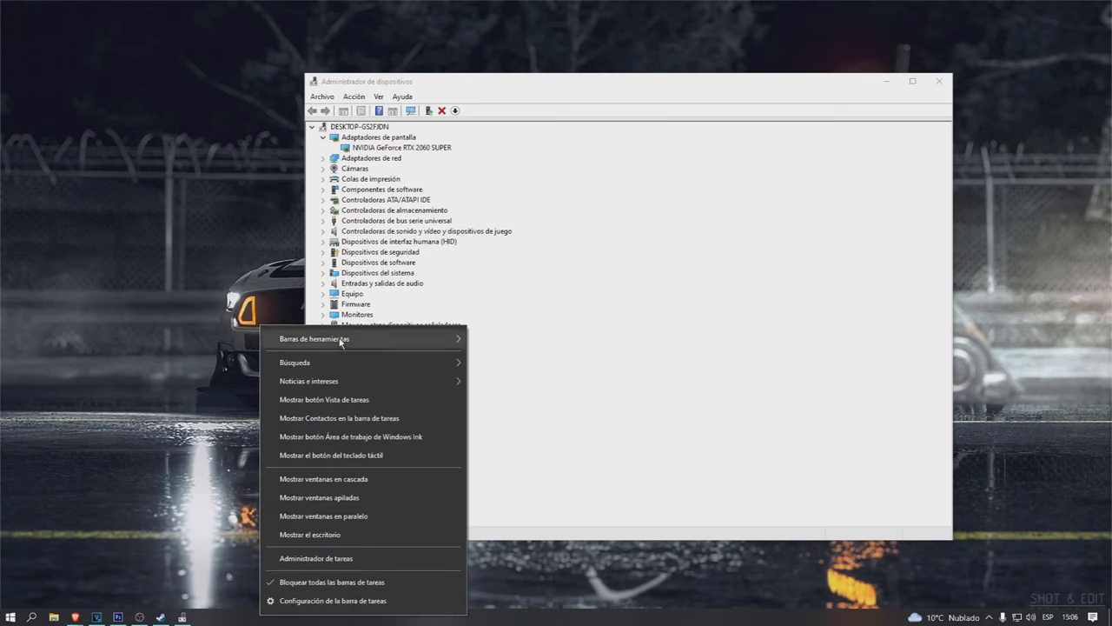
left_click(317, 558)
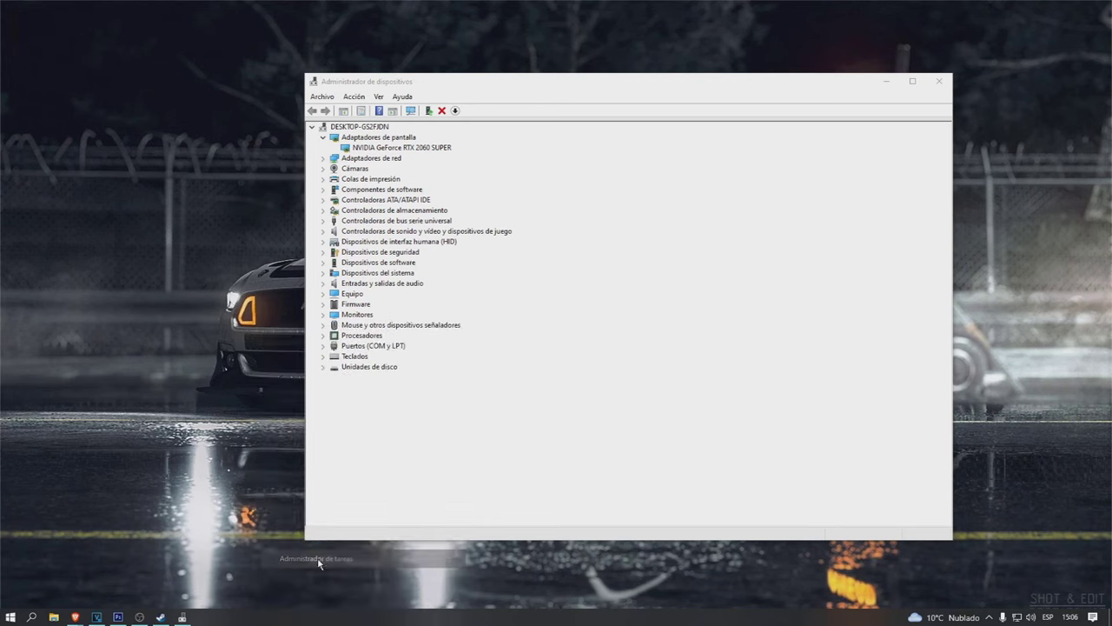
left_click(20, 26)
left_click(52, 35)
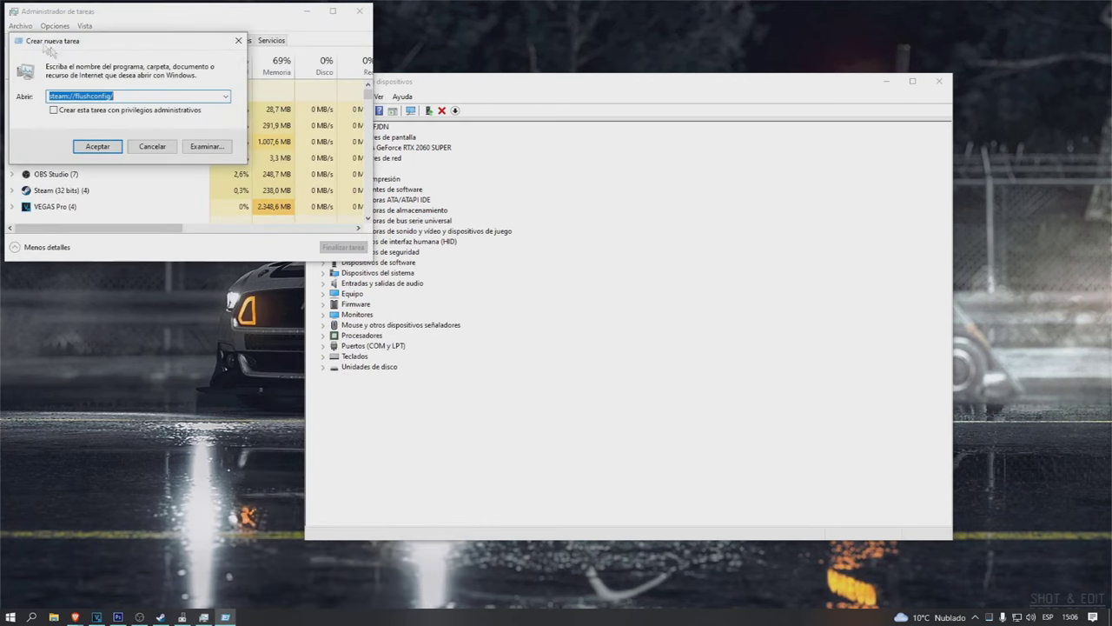
left_click_drag(145, 55, 578, 158)
left_click(574, 201)
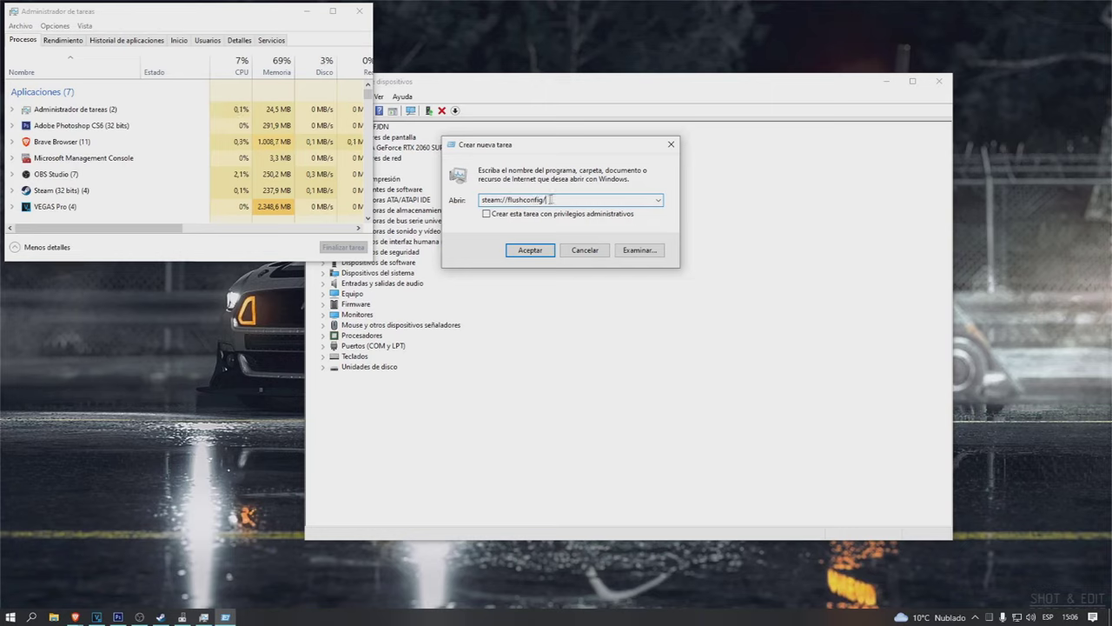
left_click(533, 252)
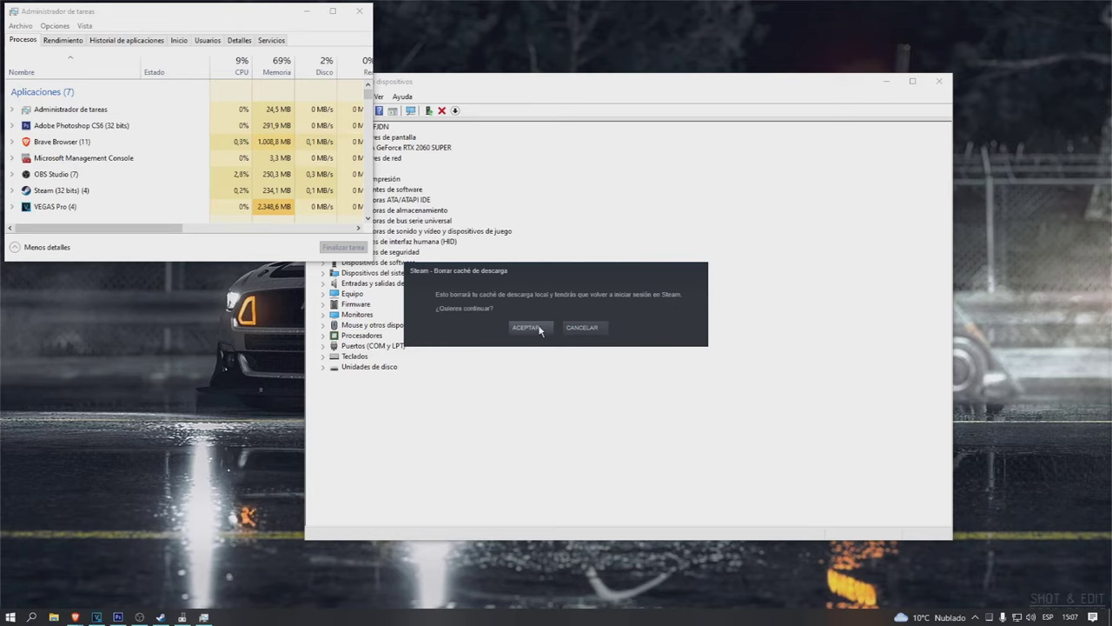
left_click(539, 330)
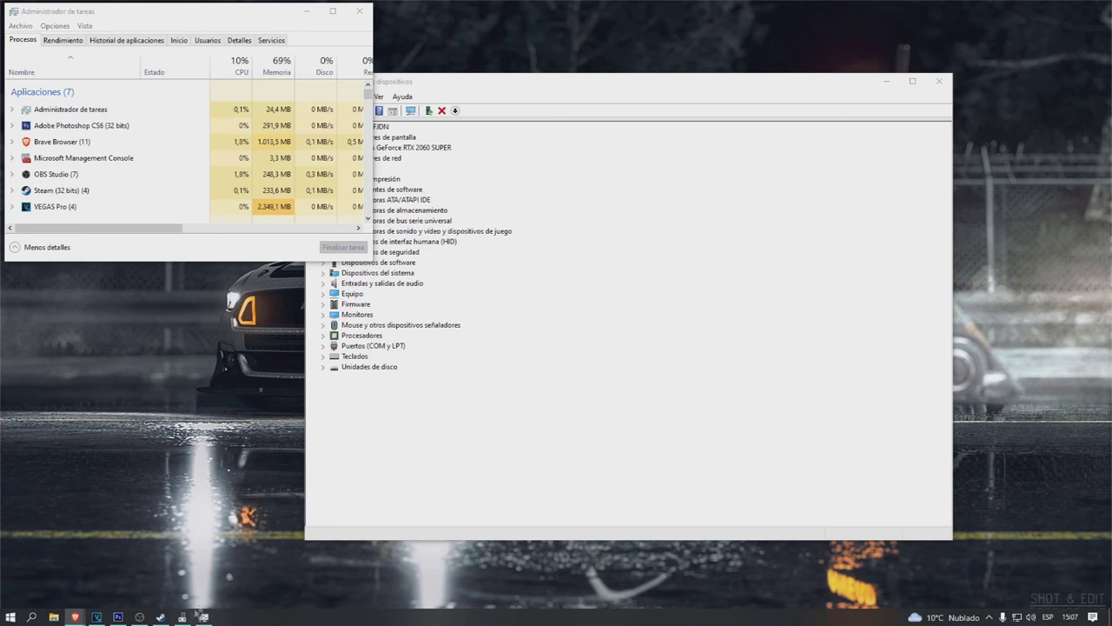
Switch to Steam, check the destination drives for moving Counter-Strike: Global Offensive's installation folder, and close its properties without moving it.
left_click(160, 617)
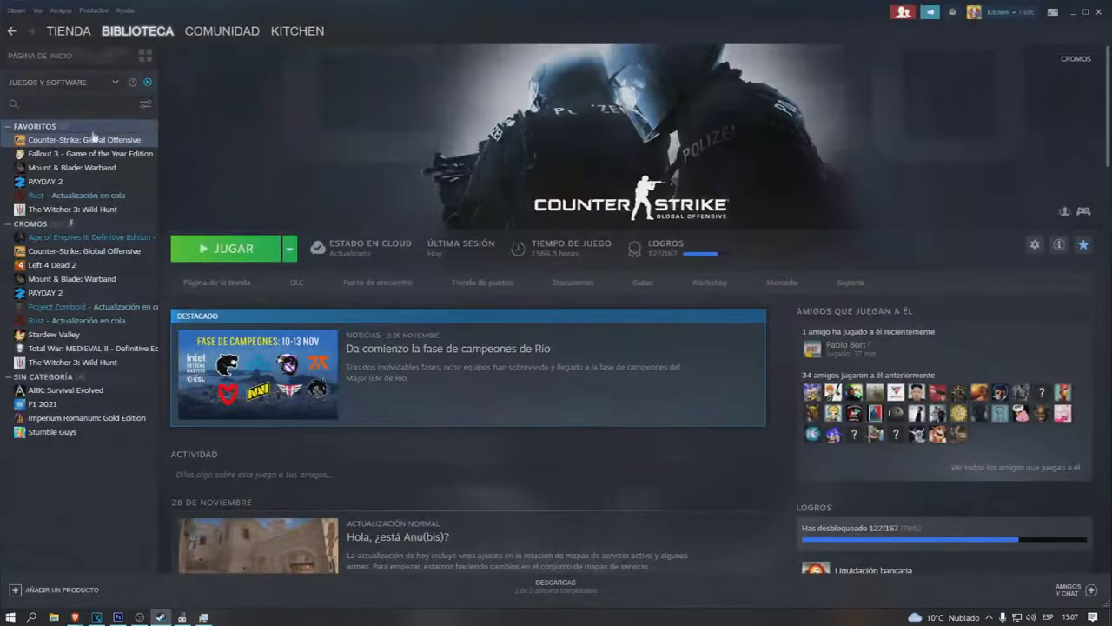
right_click(47, 141)
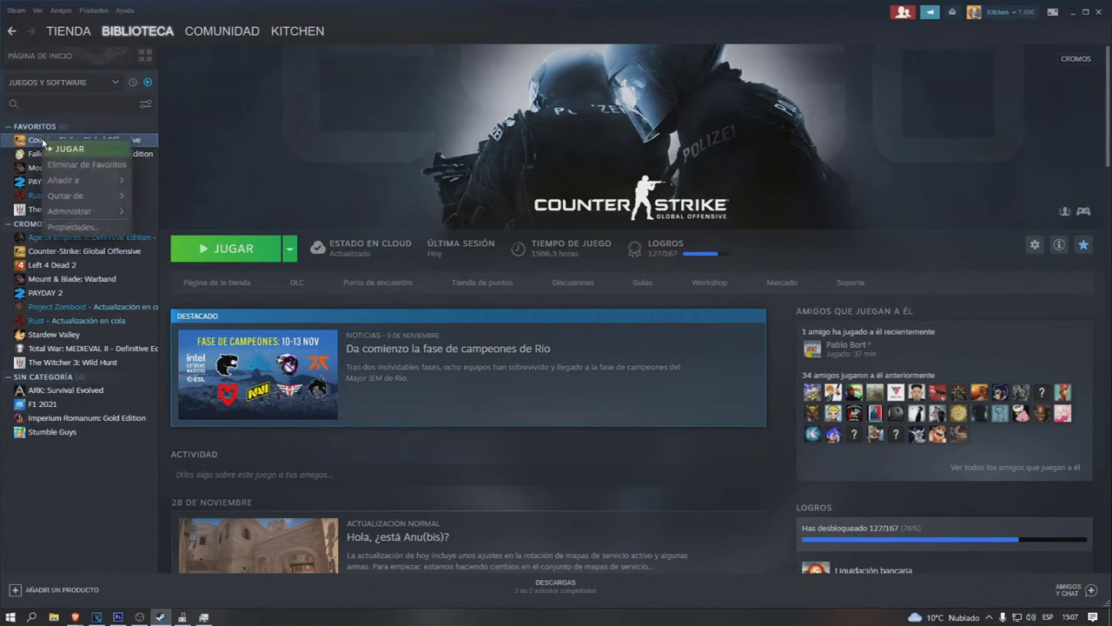
left_click(70, 227)
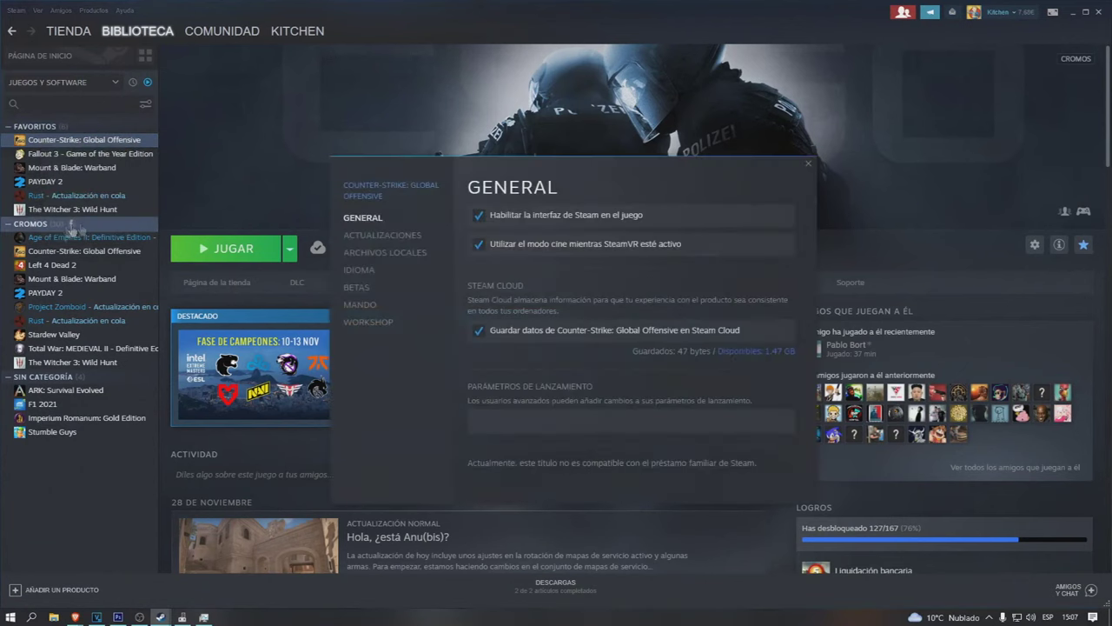
left_click(408, 252)
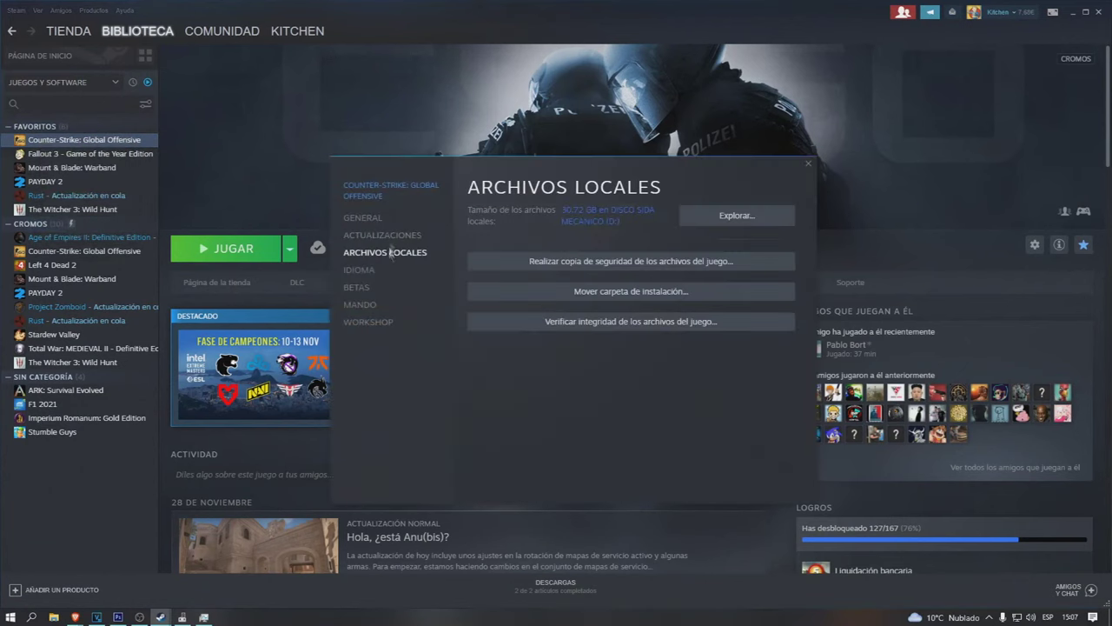
left_click(600, 293)
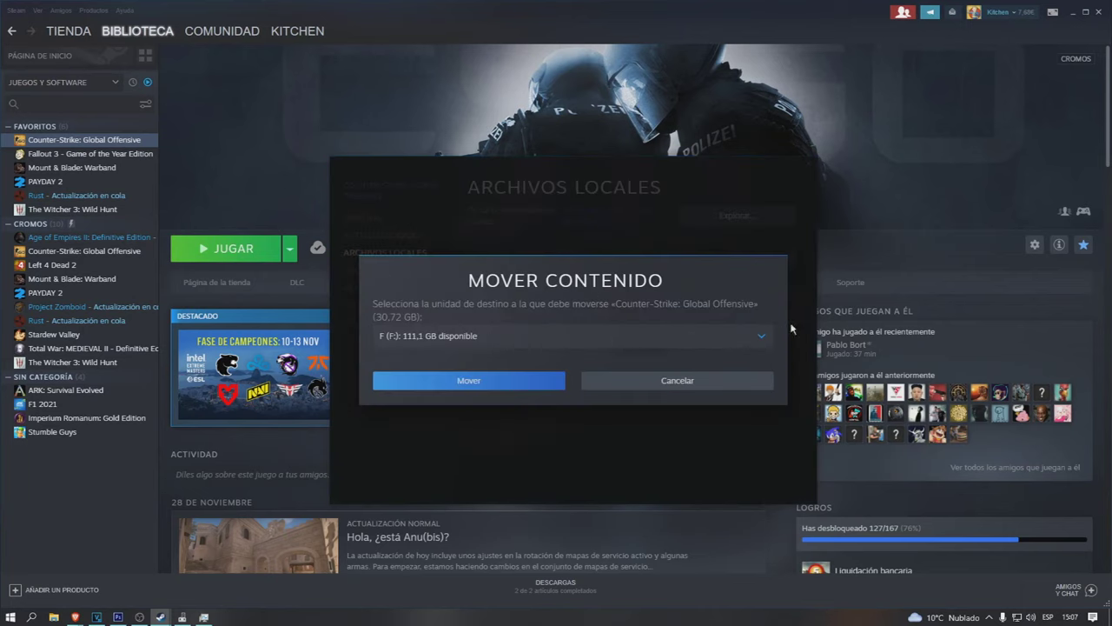
left_click(753, 338)
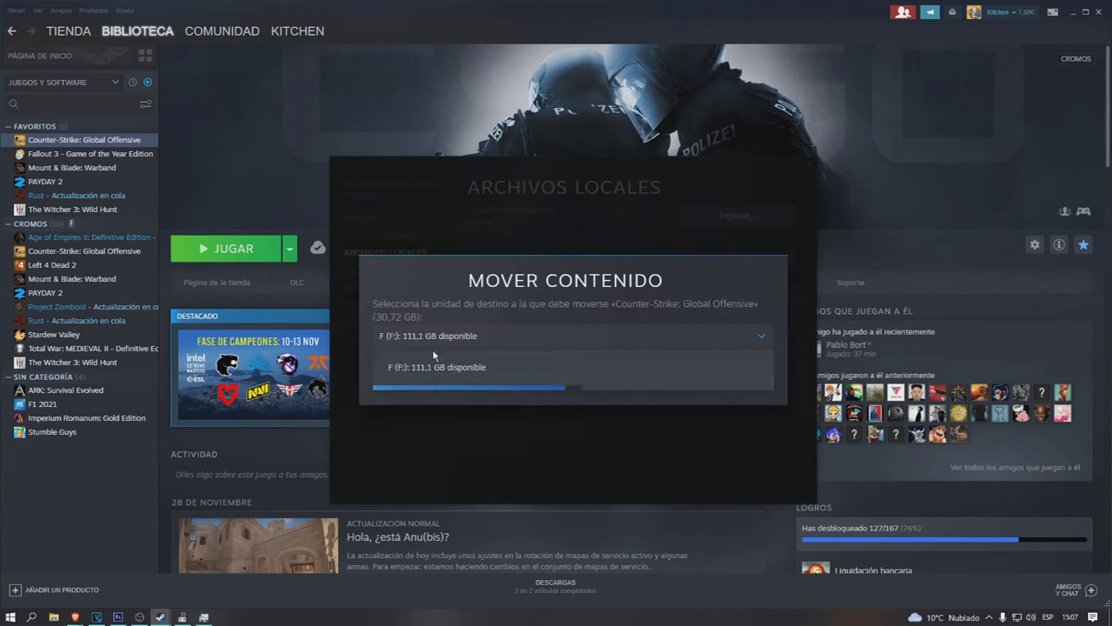
left_click(516, 320)
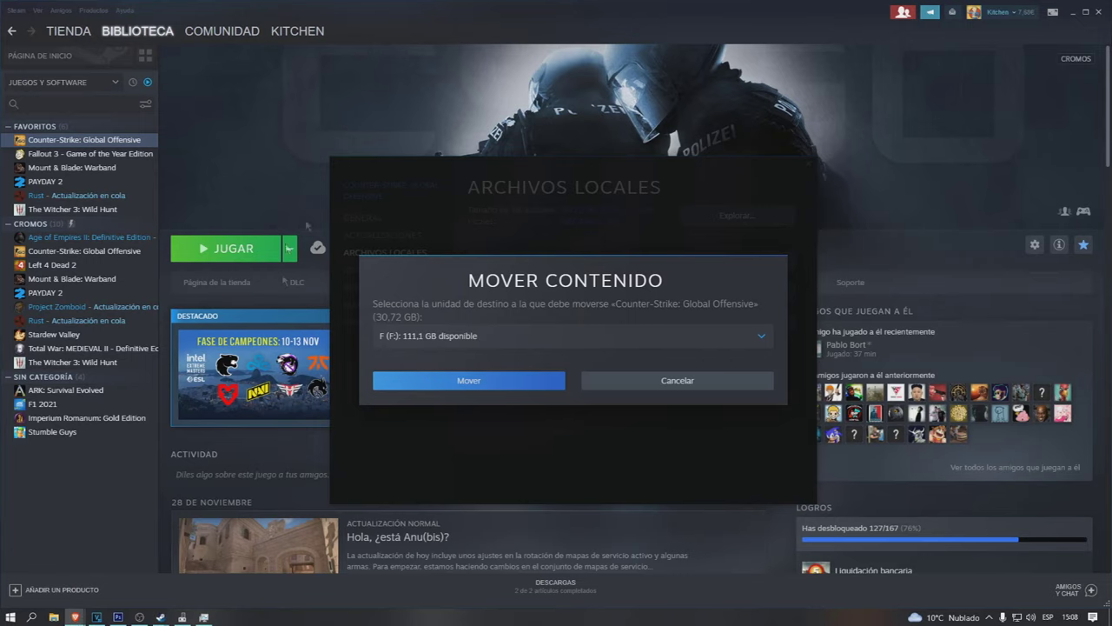
left_click(680, 385)
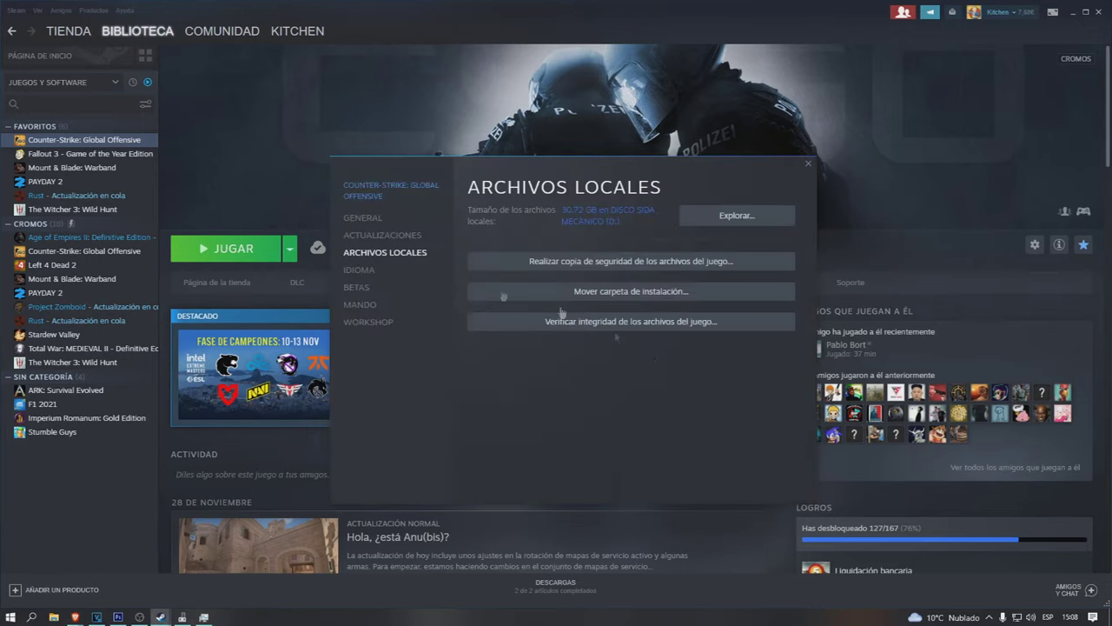
left_click(808, 166)
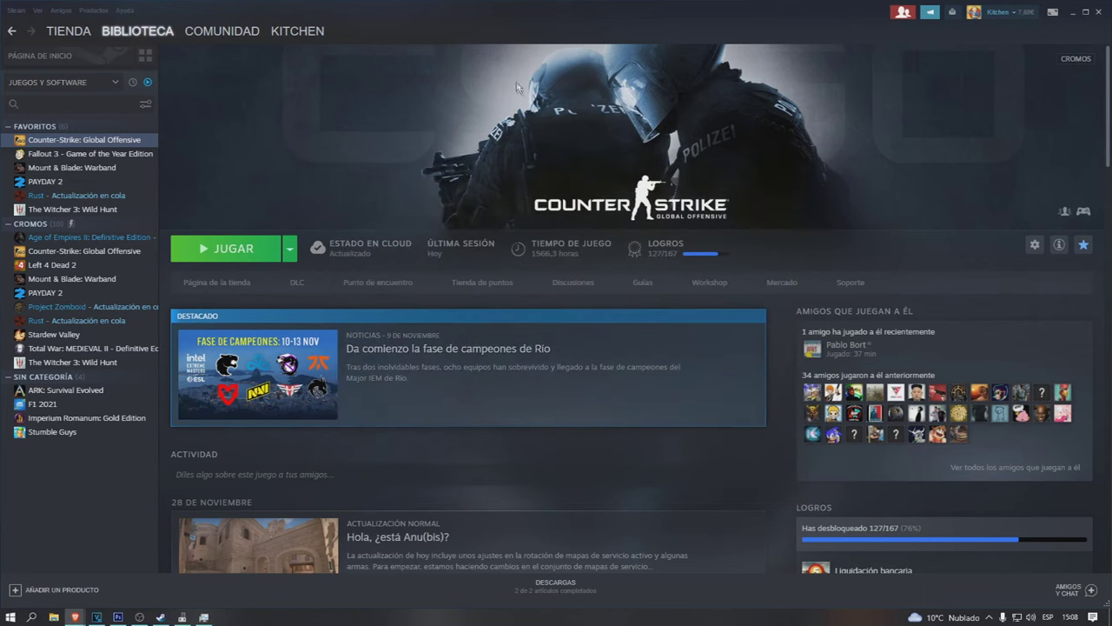
View the management options for Counter-Strike: Global Offensive, including uninstall, and leave without applying any.
right_click(83, 139)
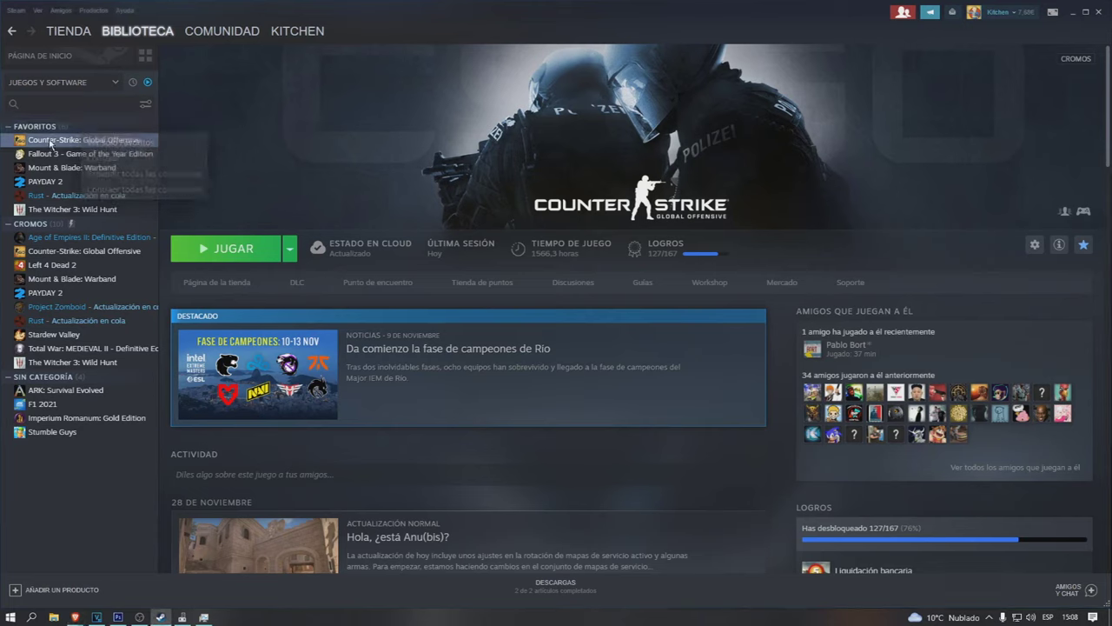
mouse_move(87, 211)
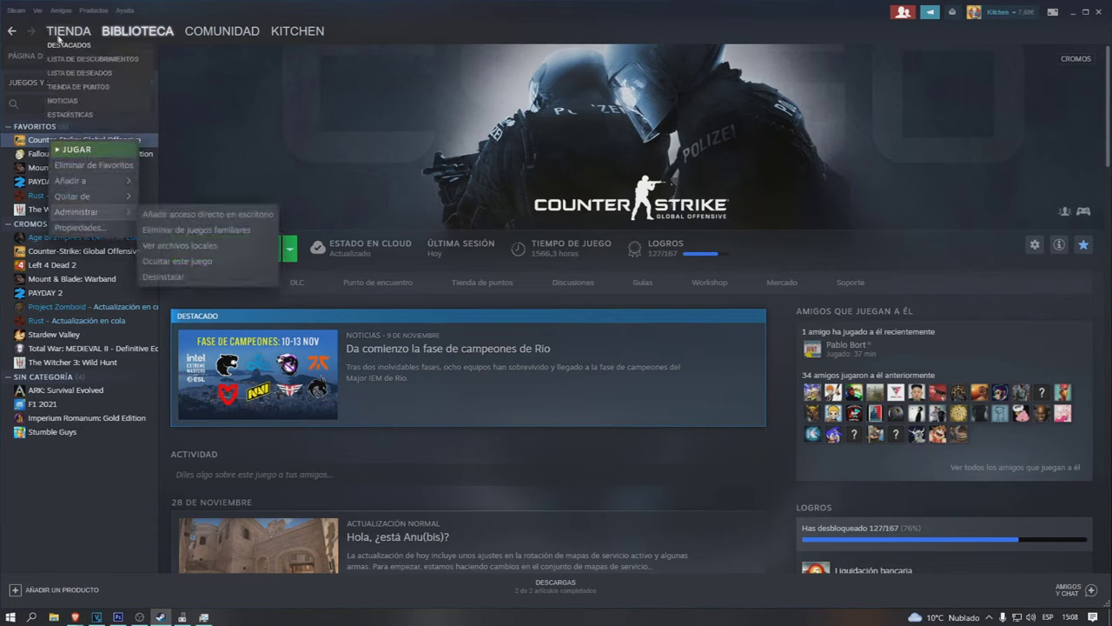
key("Escape")
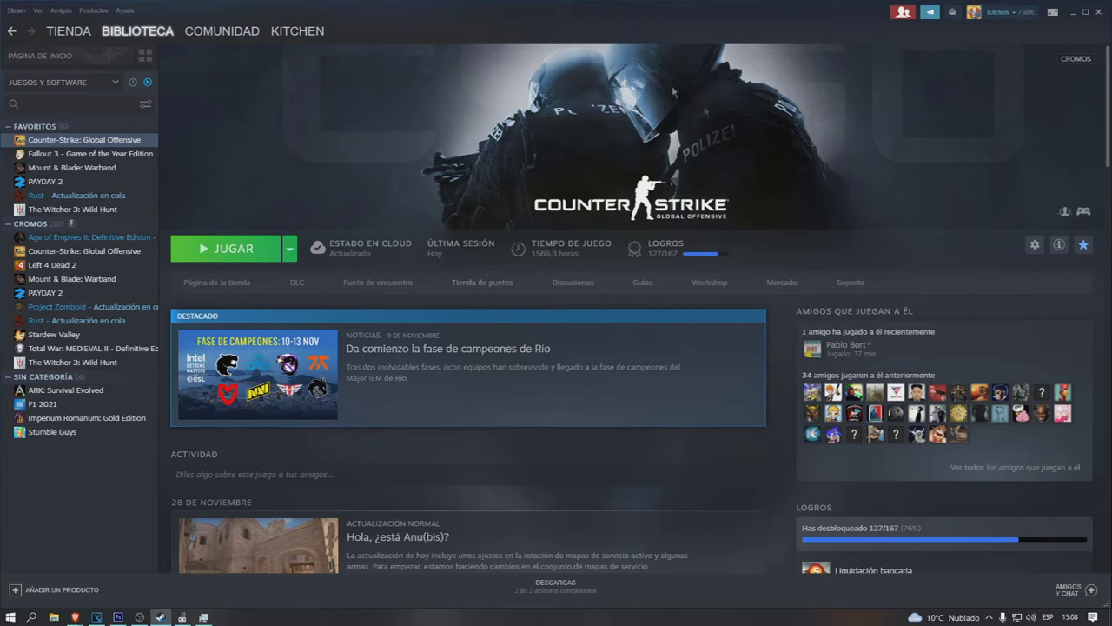
right_click(96, 144)
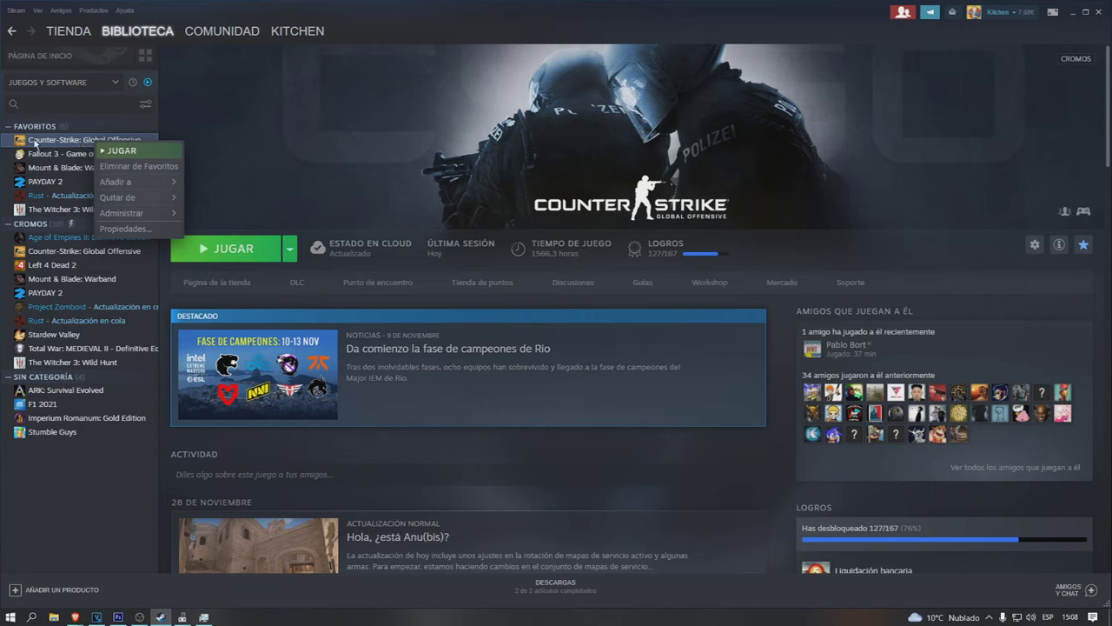
mouse_move(131, 212)
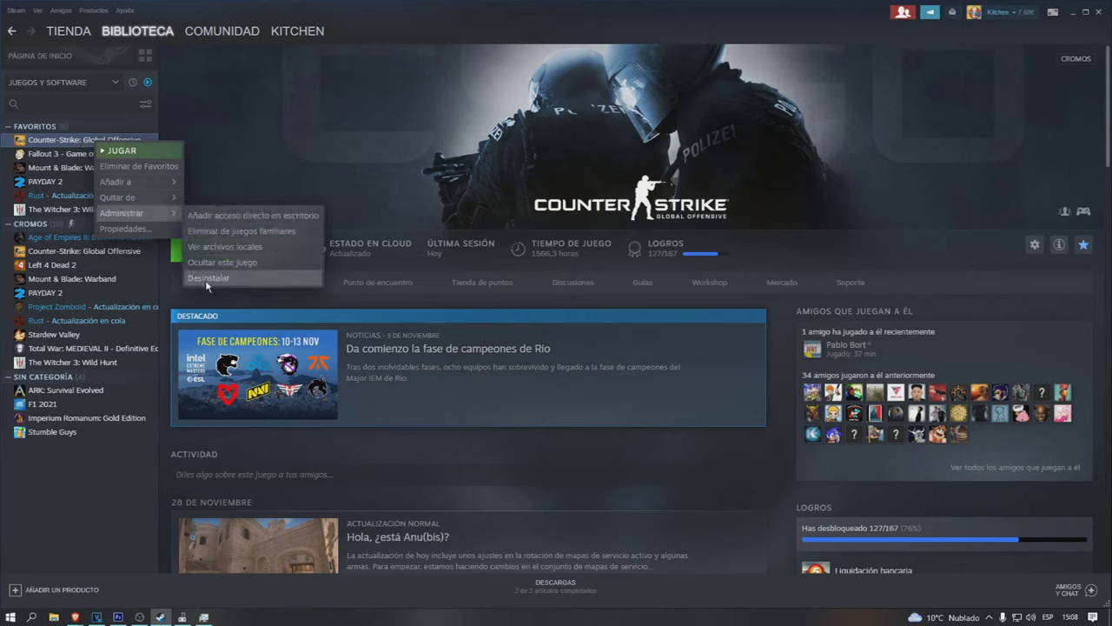
left_click(147, 84)
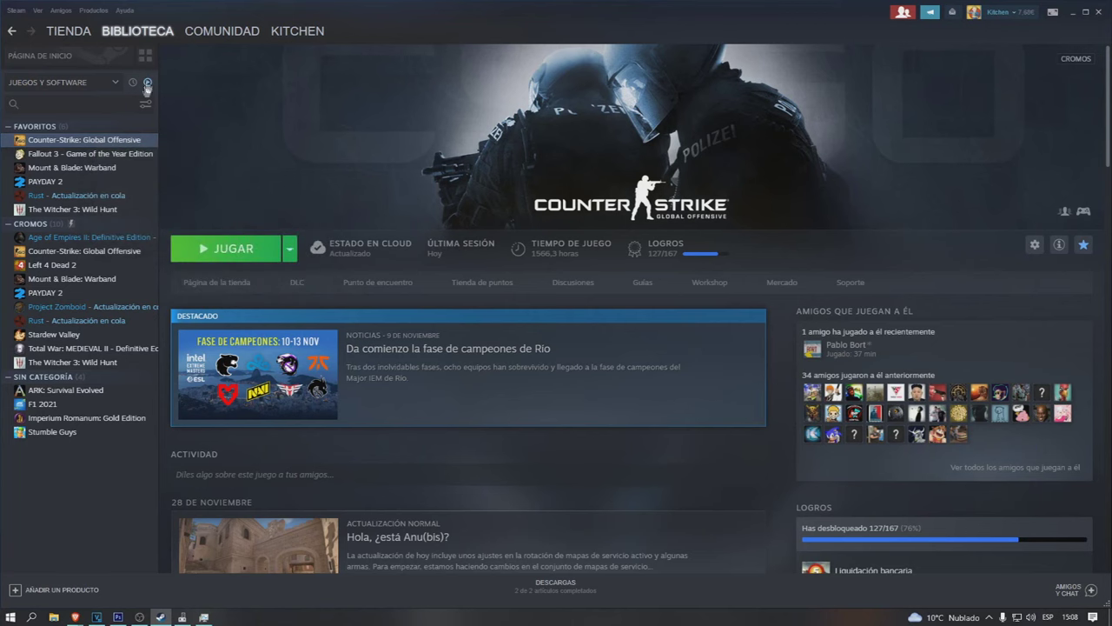
Include uninstalled games in the Steam library, view The Elder Scrolls V: Skyrim's install option, and restore the installed-only filter.
left_click(147, 83)
left_click(74, 153)
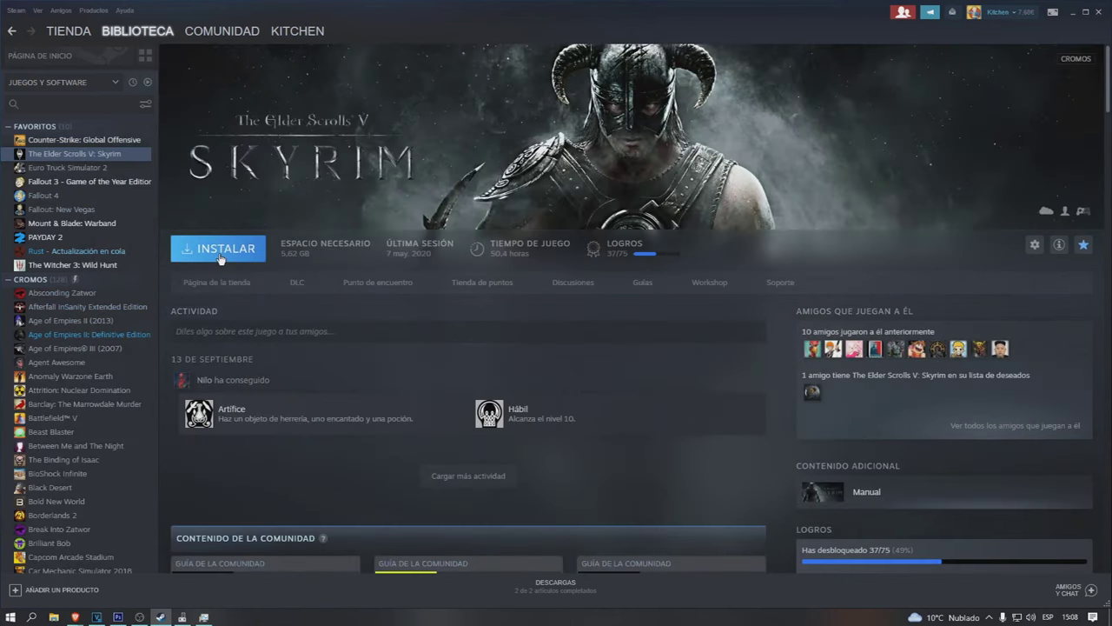
left_click(146, 82)
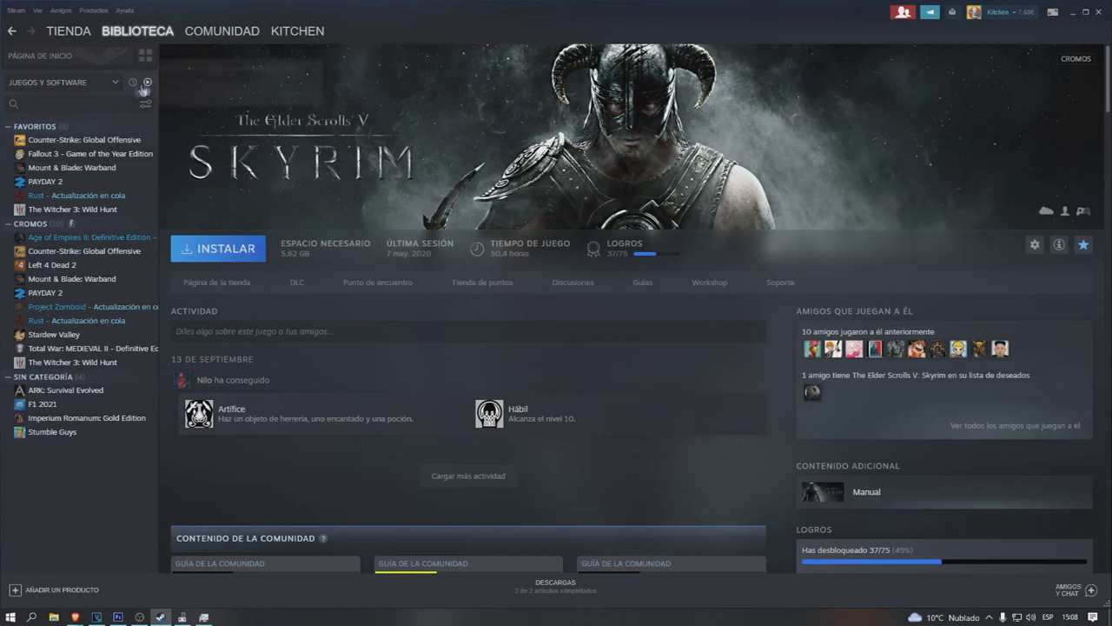
Open Counter-Strike: Global Offensive's local files folder from Steam and sort its contents by type.
right_click(78, 141)
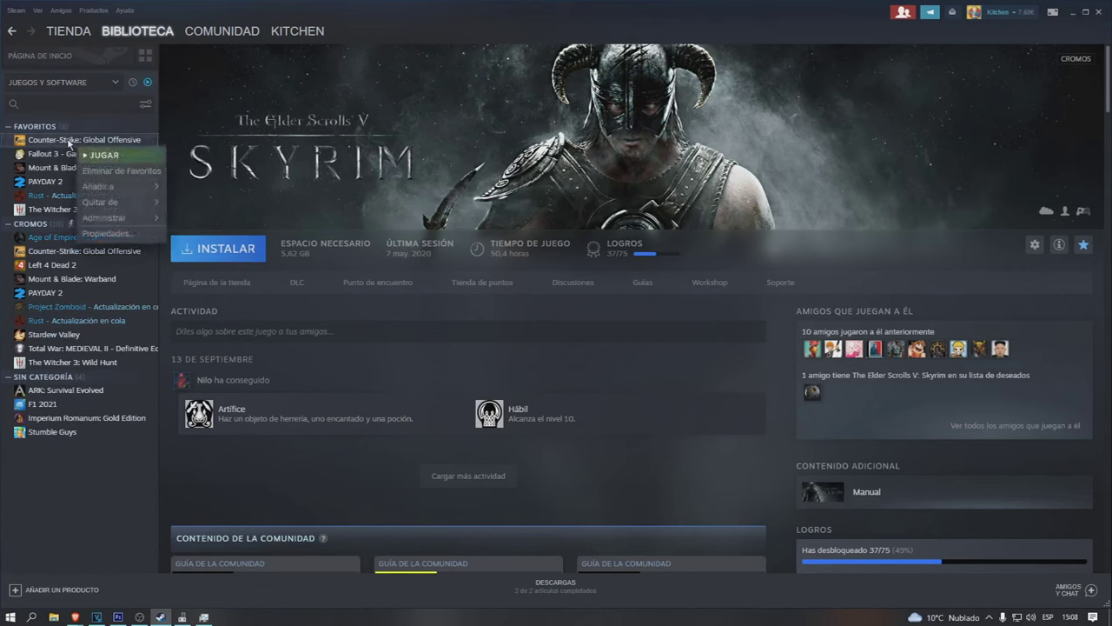
mouse_move(113, 218)
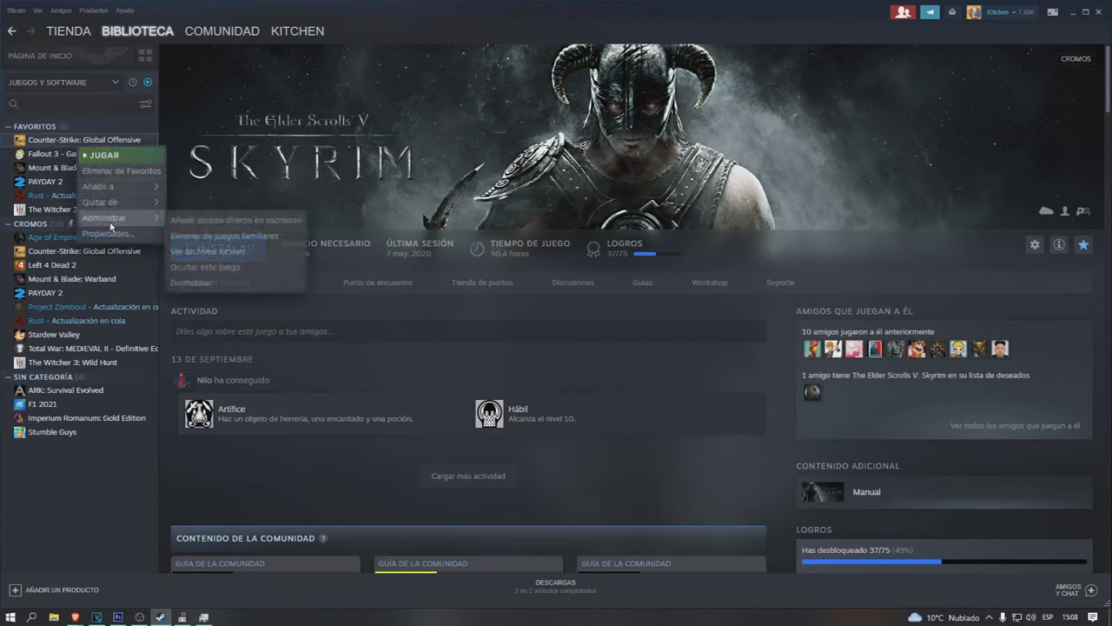
left_click(221, 253)
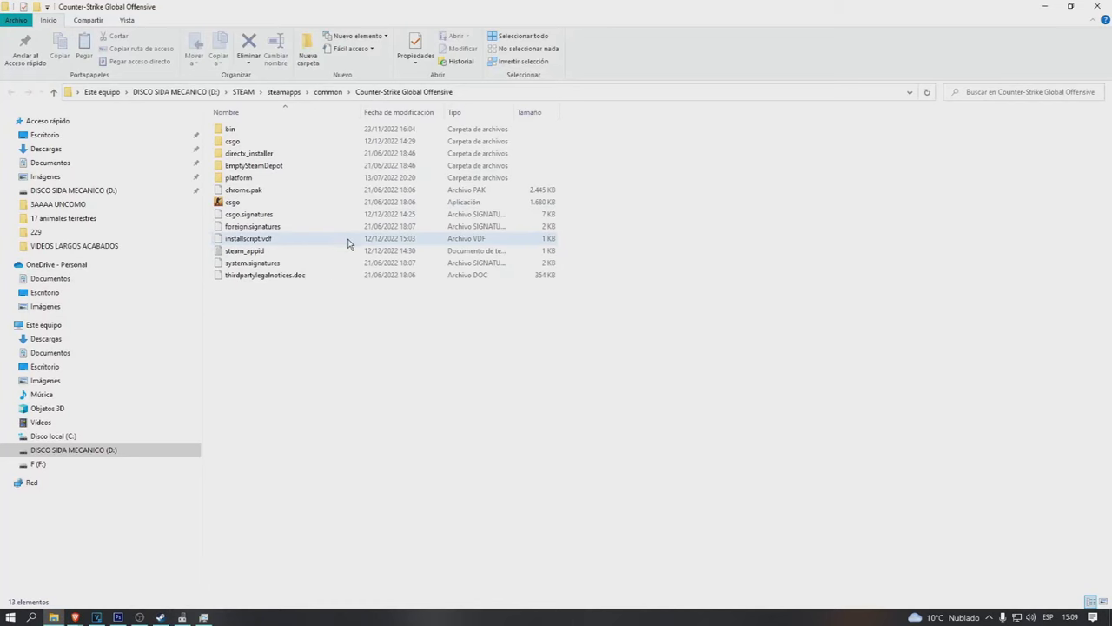
double_click(237, 202)
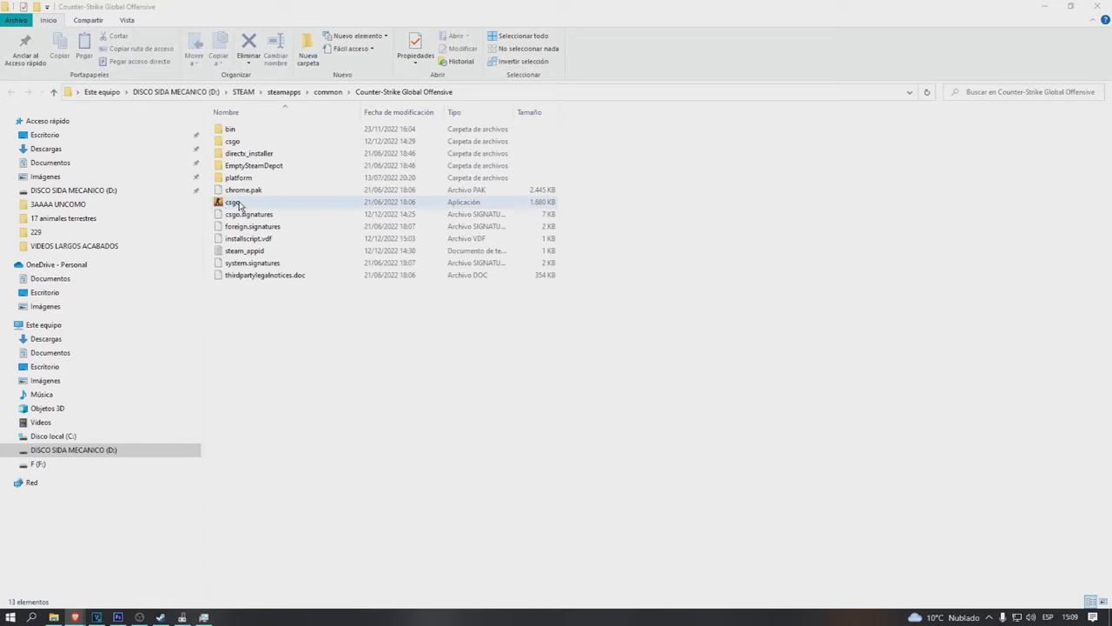
left_click(459, 117)
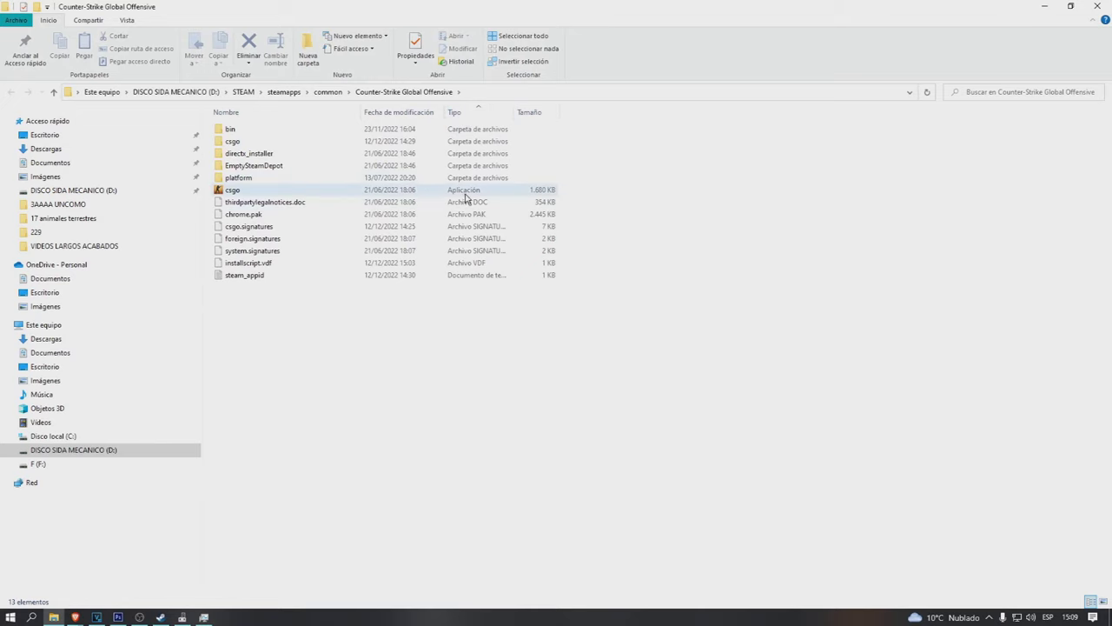
Enable compatibility mode in the csgo application's properties and view the Windows versions it can be set to.
right_click(227, 191)
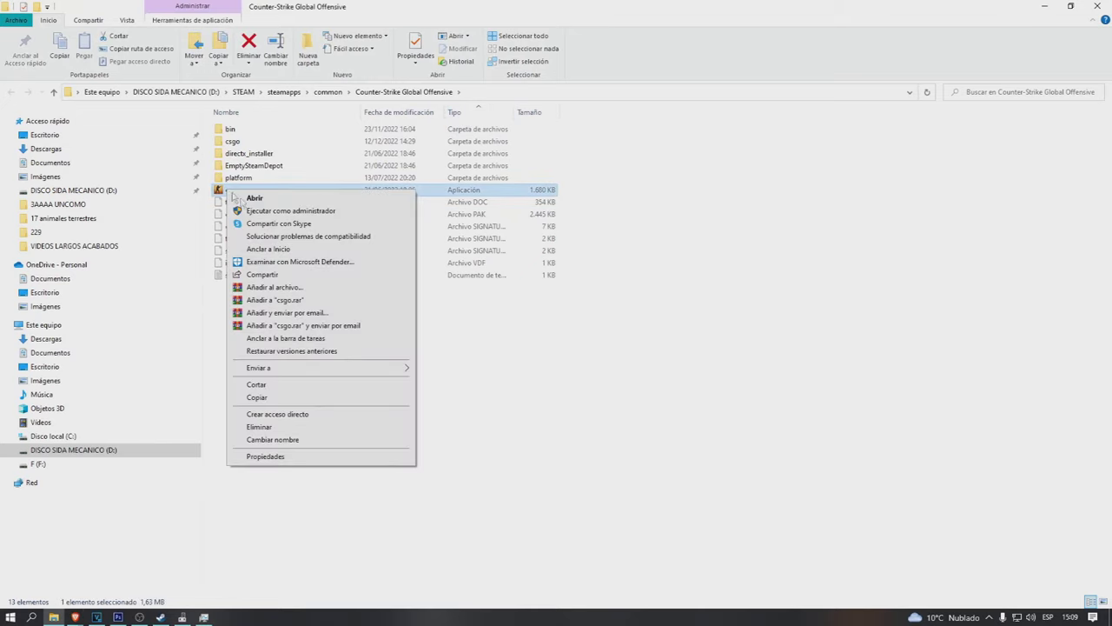
left_click(264, 456)
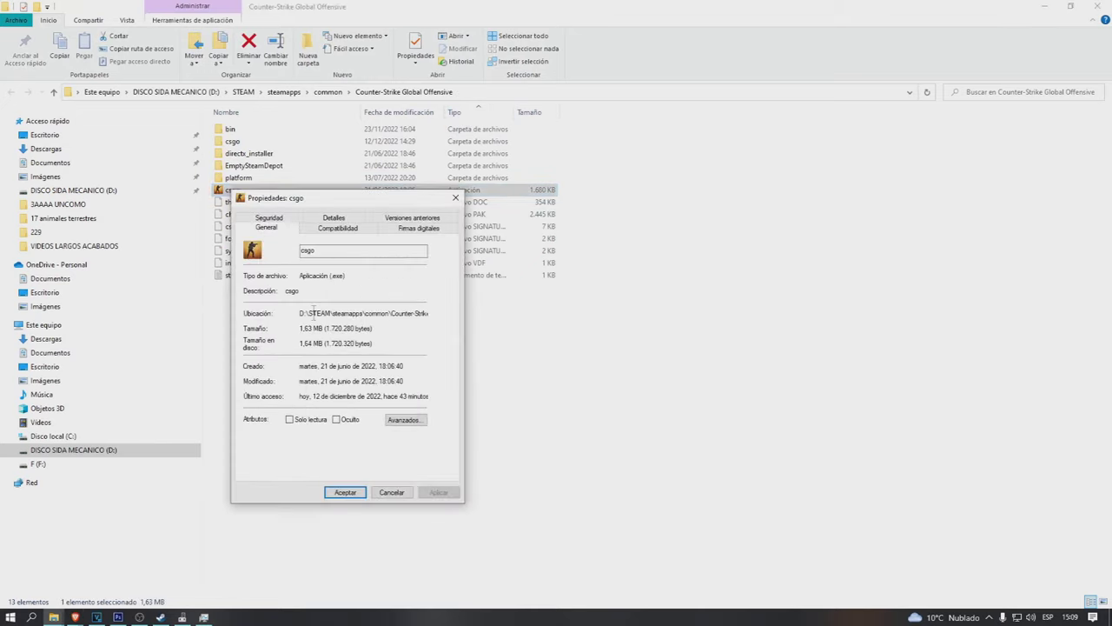
left_click(336, 228)
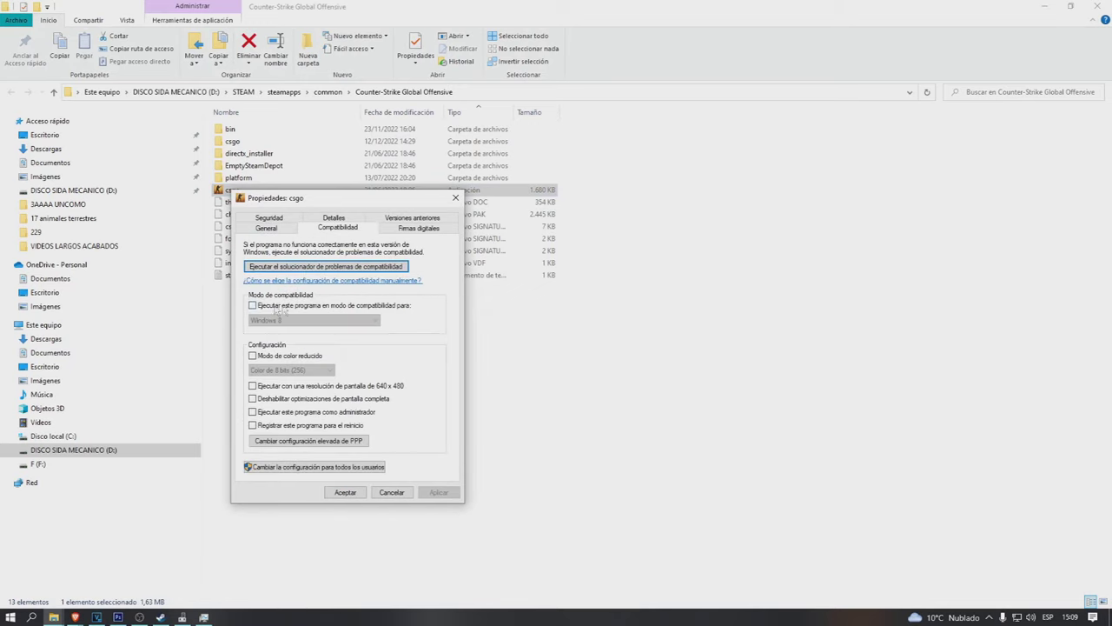
left_click(253, 306)
left_click(300, 319)
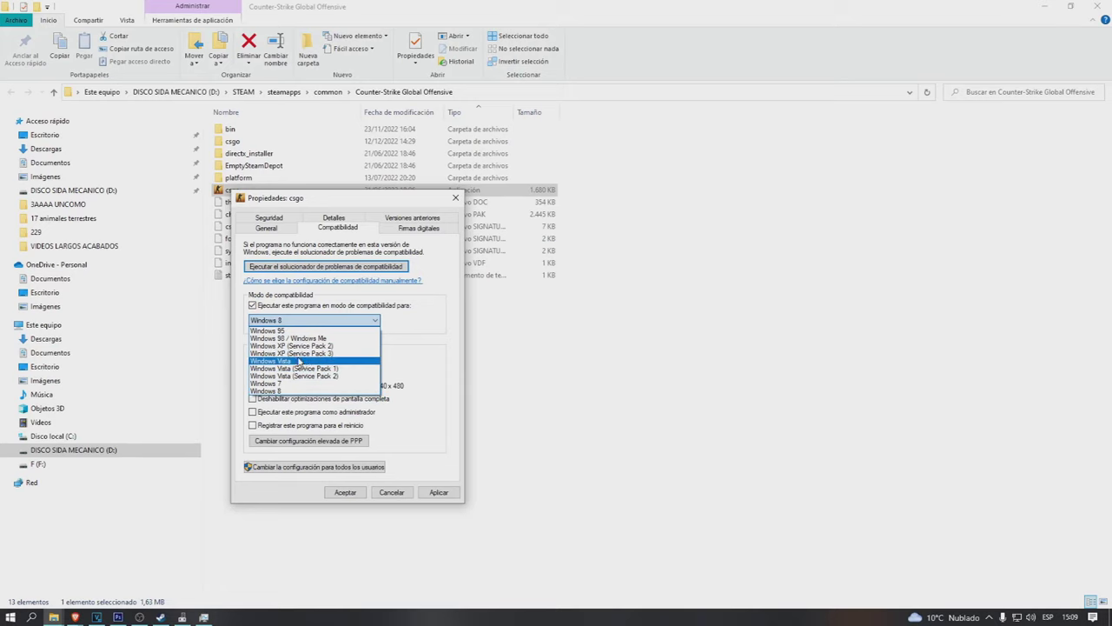
Search Windows for "equi", open the properties of Este equipo, highlight the Windows edition, and close the system information.
left_click(32, 617)
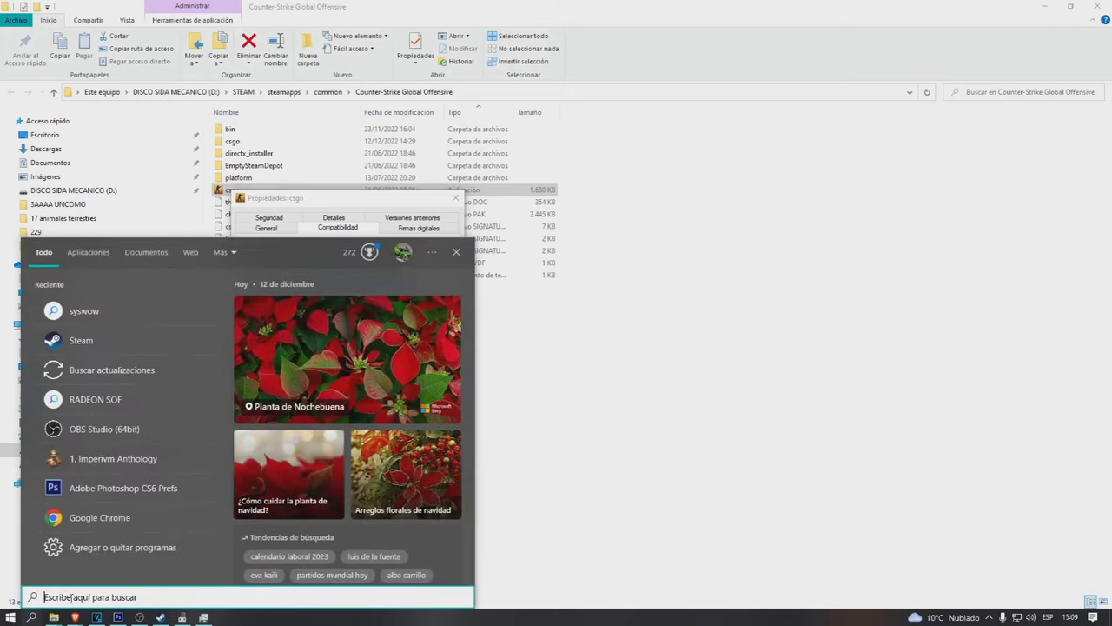
type("equi")
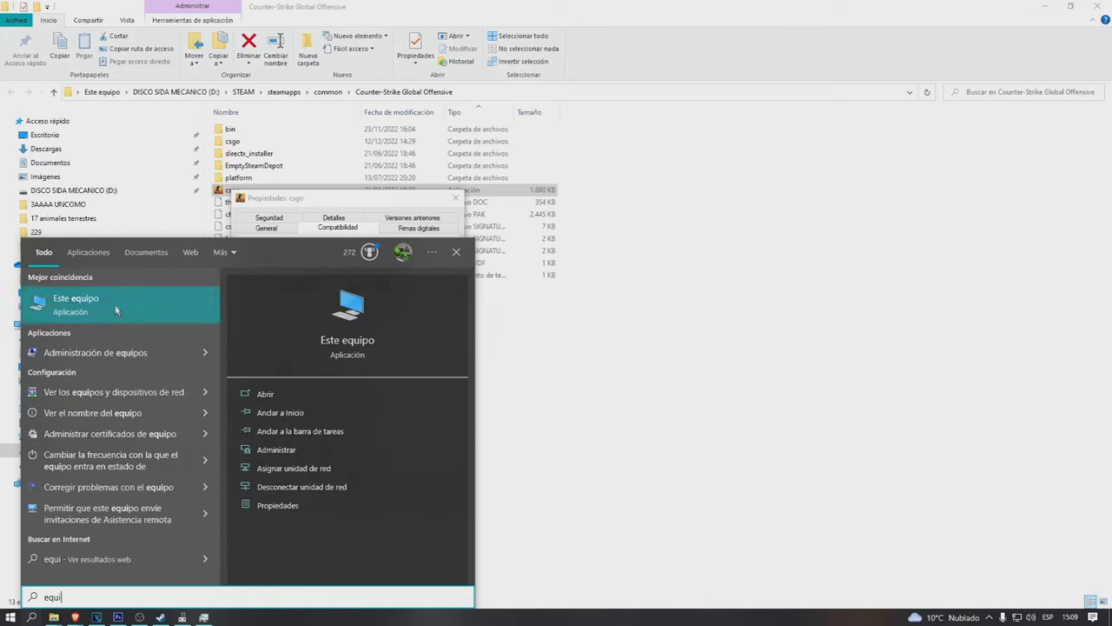
right_click(116, 307)
left_click(159, 408)
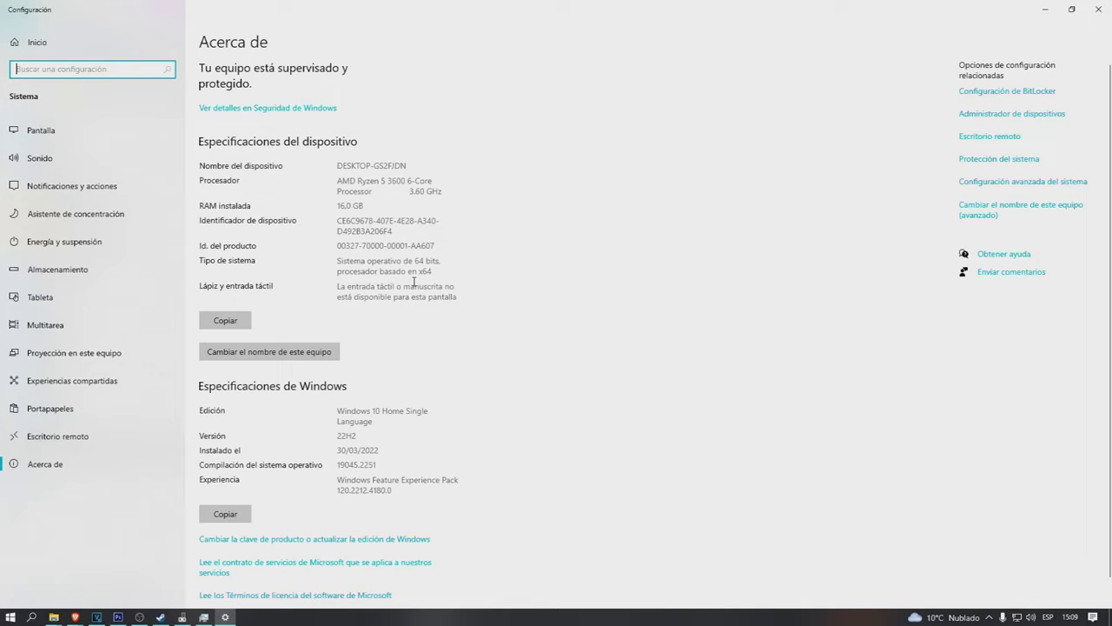
left_click_drag(339, 412, 377, 419)
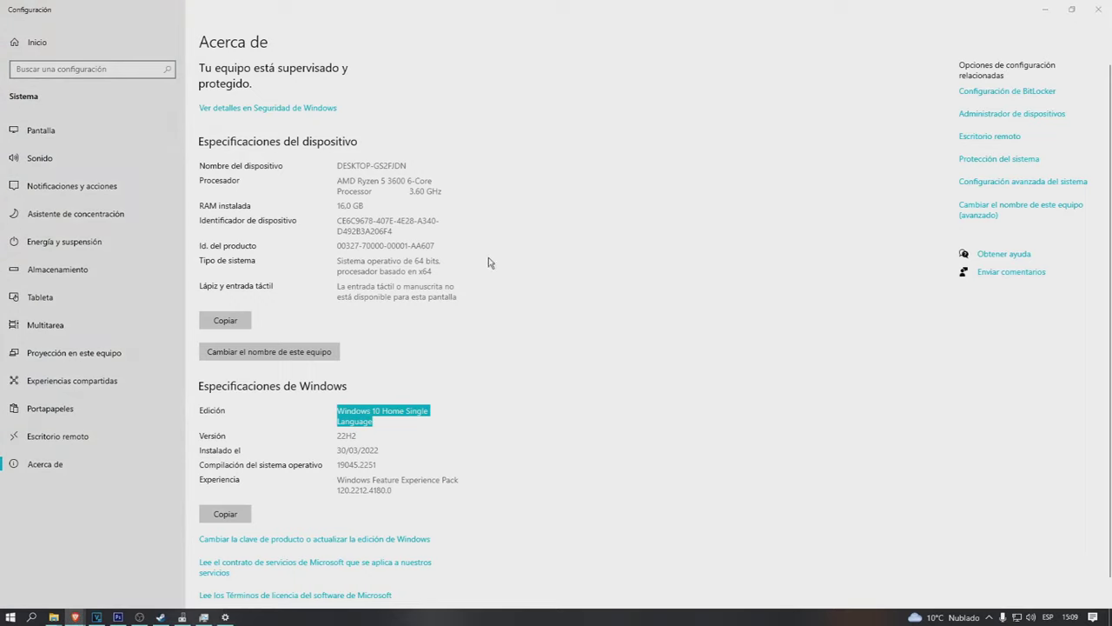
left_click(1096, 10)
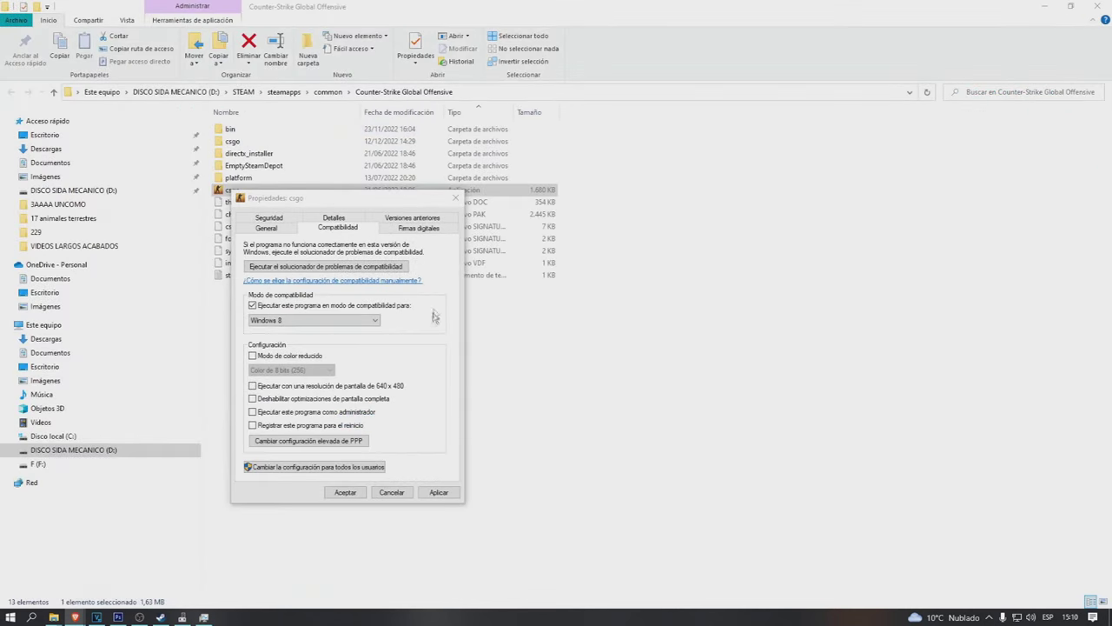
Minimize the game's folder window and move the csgo properties dialog aside to uncover the Steam library.
left_click(1042, 7)
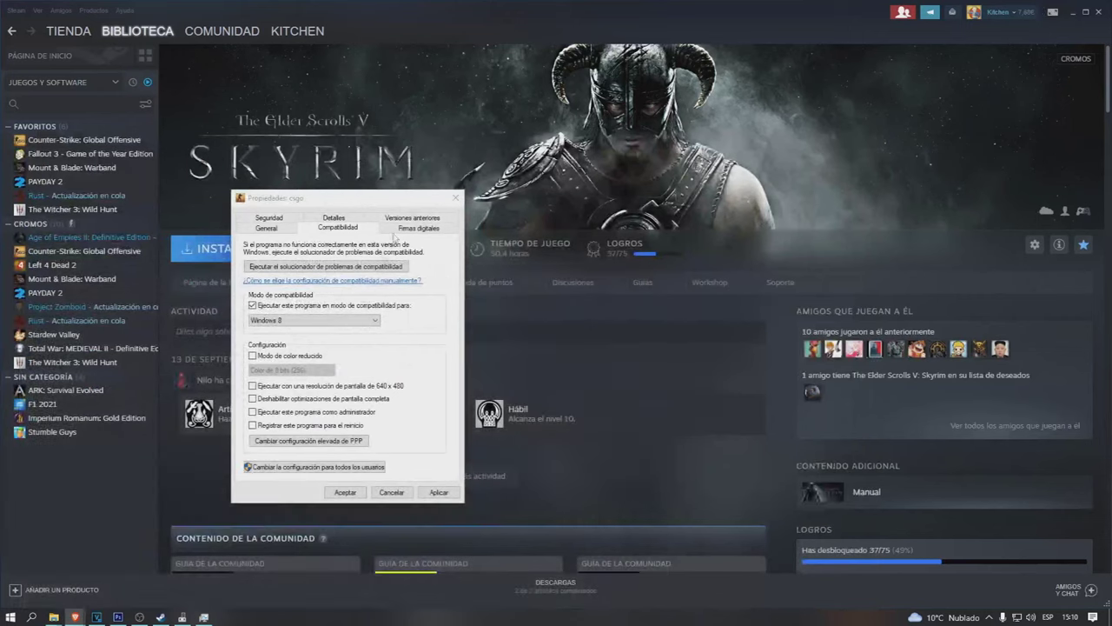
left_click_drag(325, 199, 954, 22)
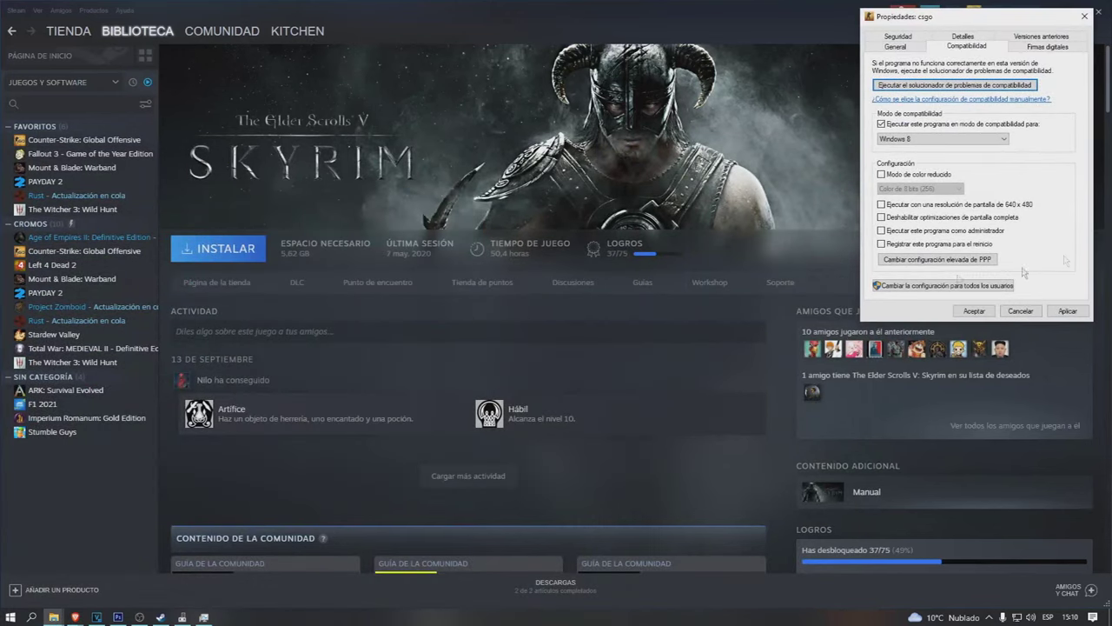